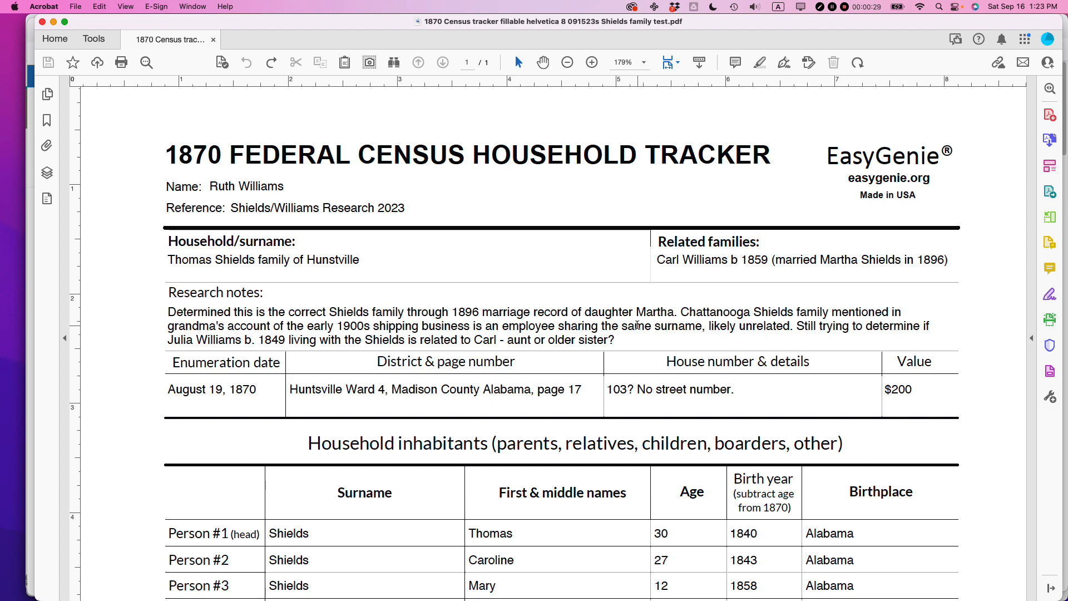
- Switch to Preview and examine the scanned 1870 census page for Huntsville Ward No 4, from its heading down to the household entries
key("super+Tab")
key("super+Tab")
key("super+Tab")
key("super+Tab")
key("super+Tab")
key("super+Tab")
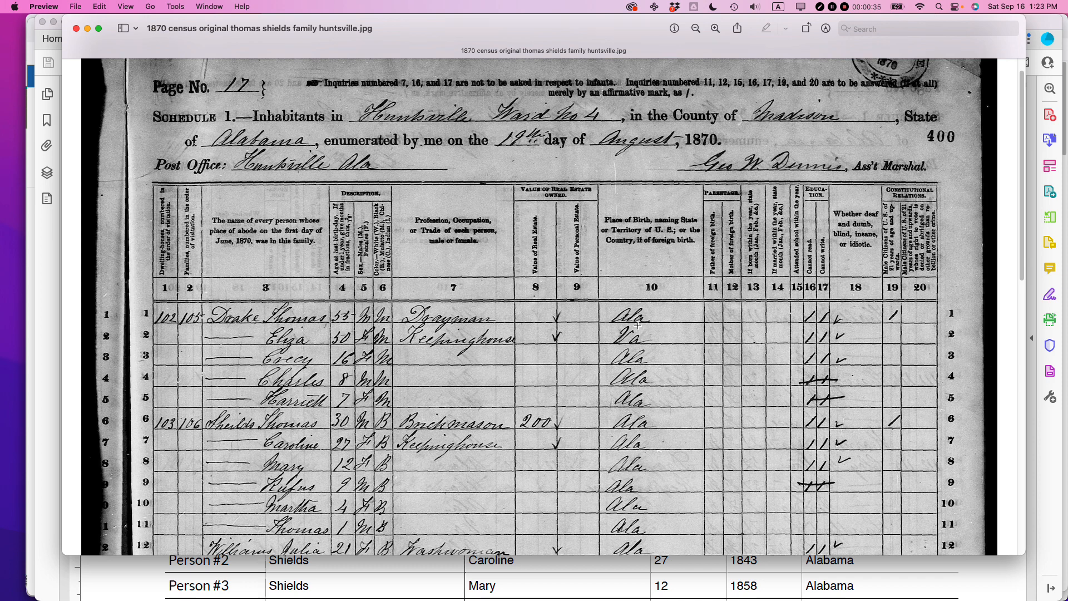
scroll(637, 325, "up", 2)
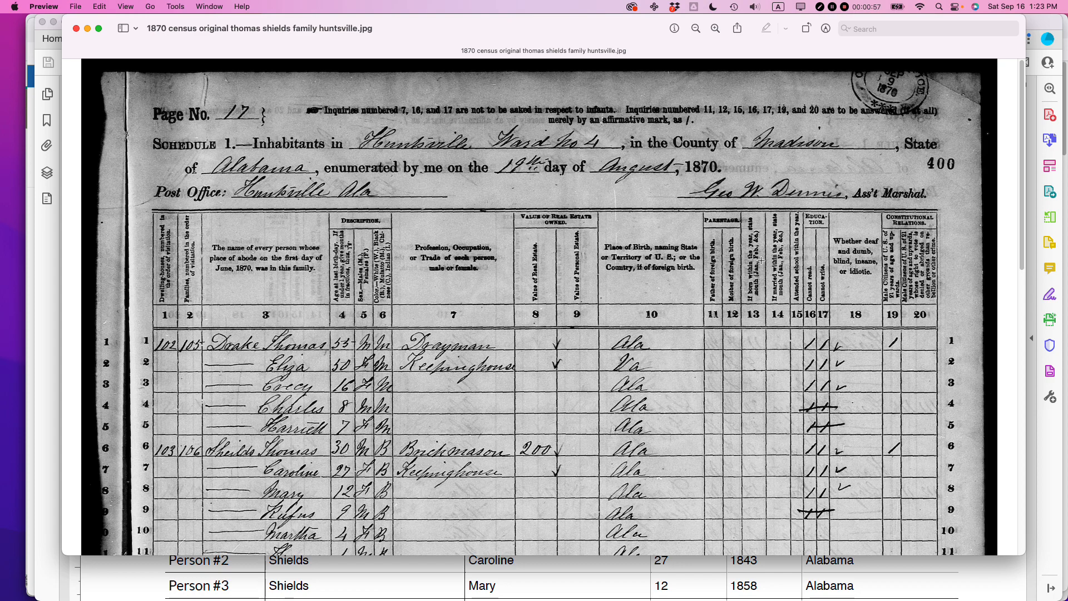
key("super+r")
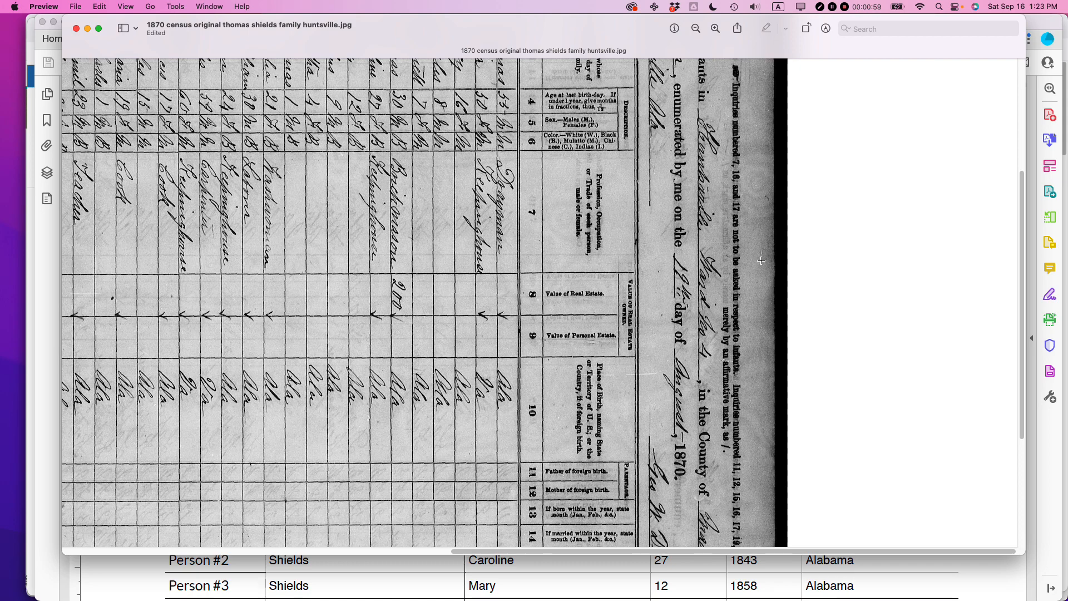
key("super+l")
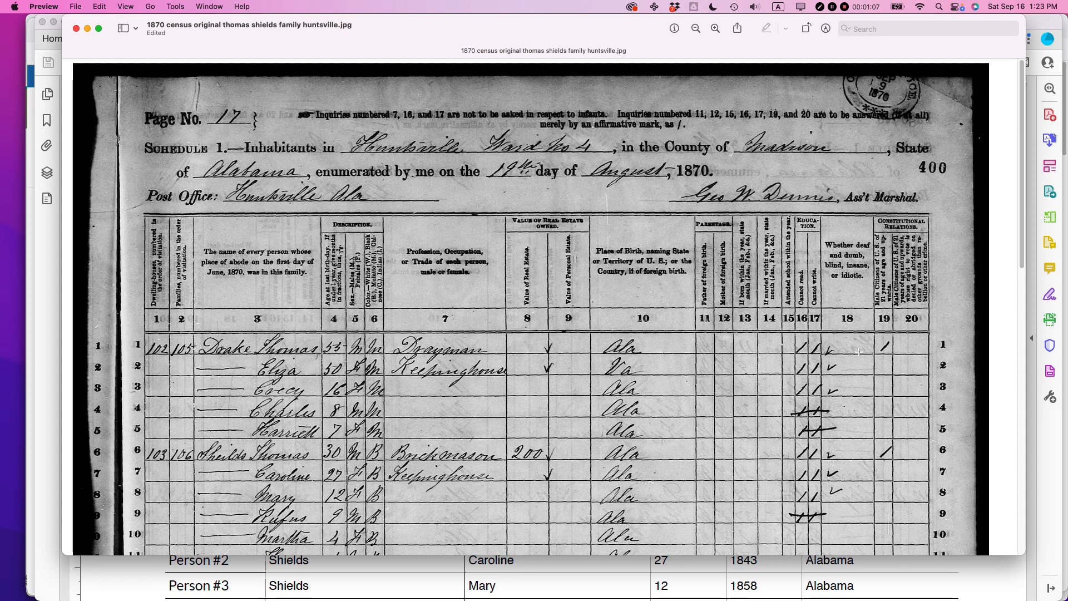
scroll(822, 368, "down", 10)
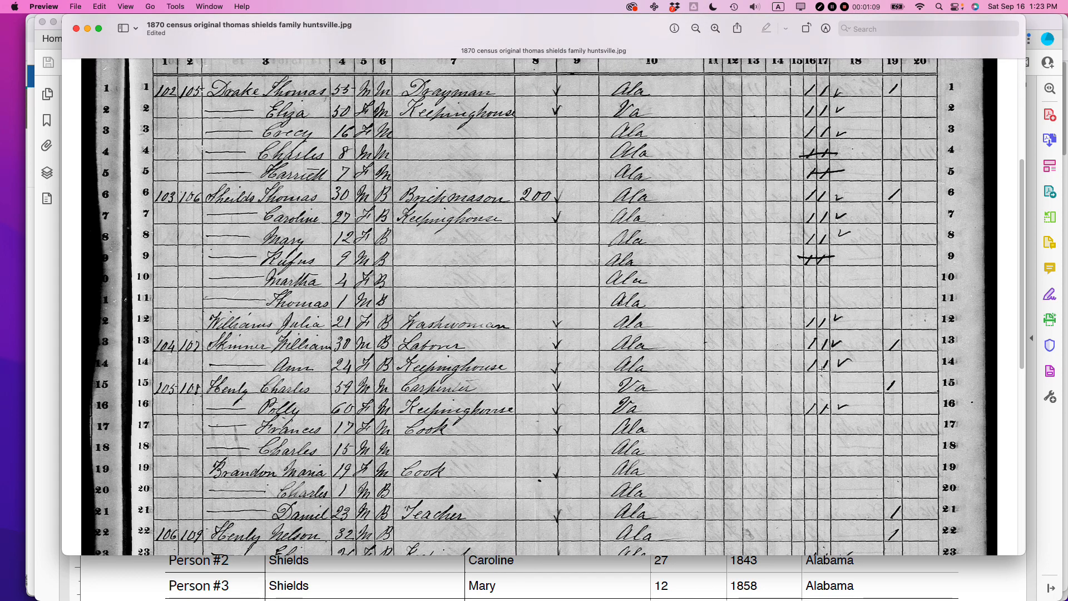
scroll(822, 369, "up", 9)
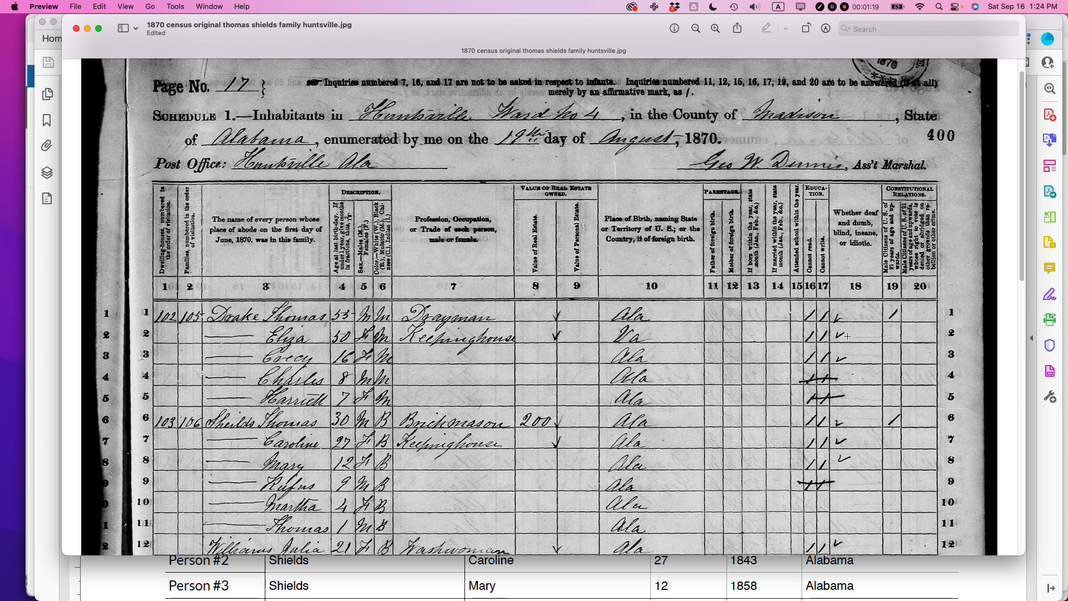
scroll(710, 373, "down", 3)
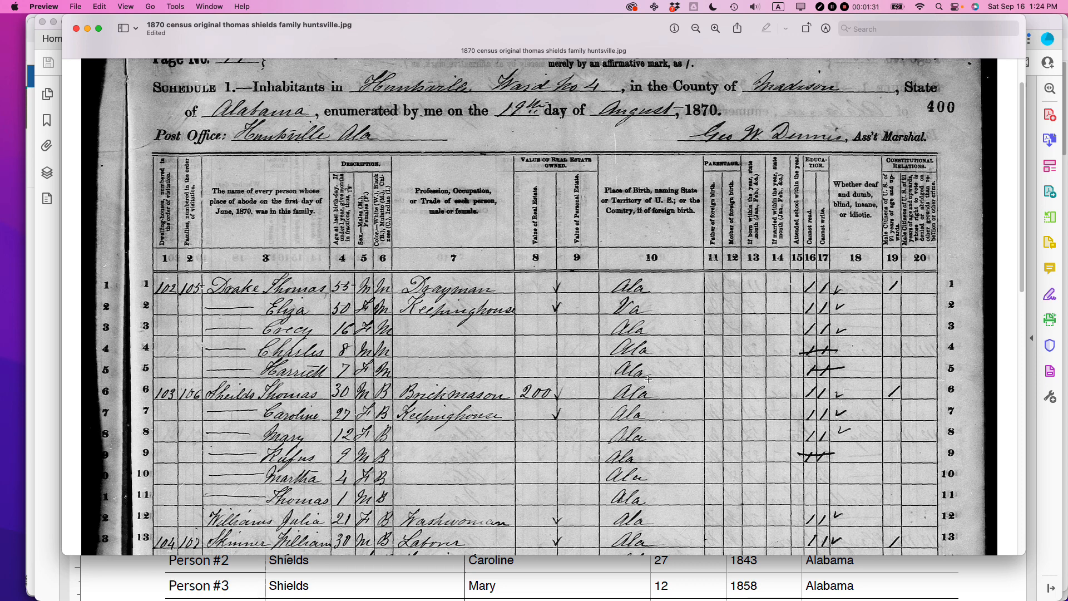
- Switch to Firefox and look through the genealogy PDFs offered on the EasyGenie downloads page
key("super+Tab")
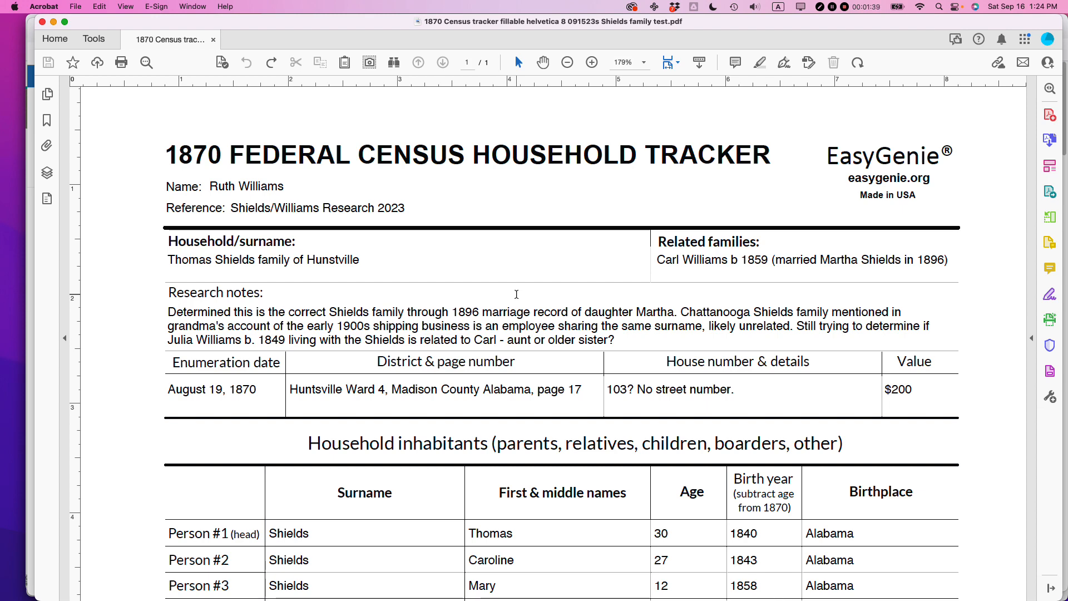
key("super+Tab")
key("super+Tab")
key("super+Tab")
key("super+Tab")
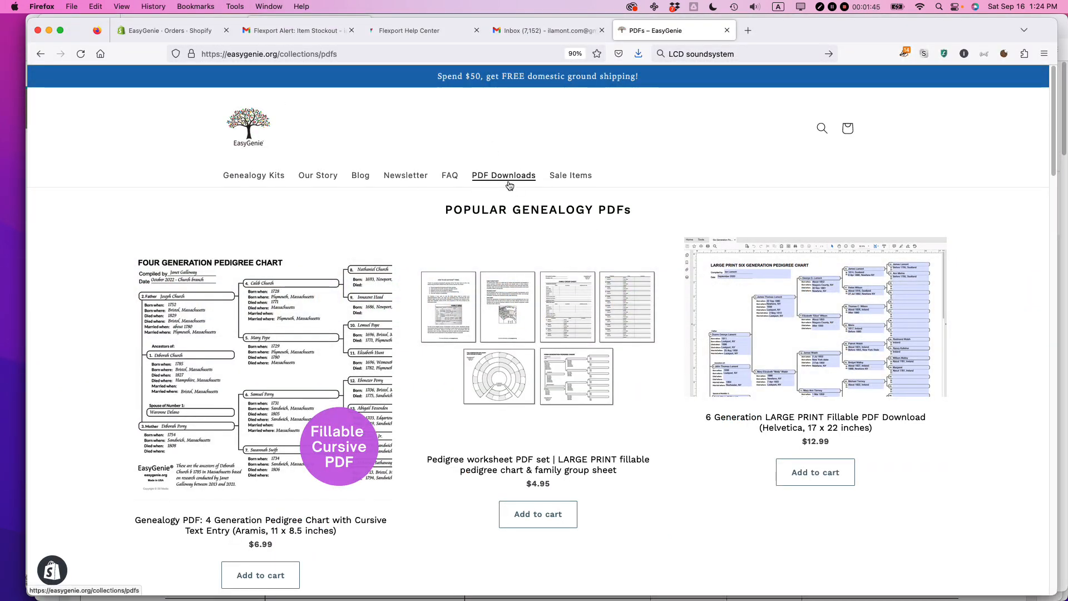
scroll(595, 322, "down", 5)
scroll(595, 323, "down", 15)
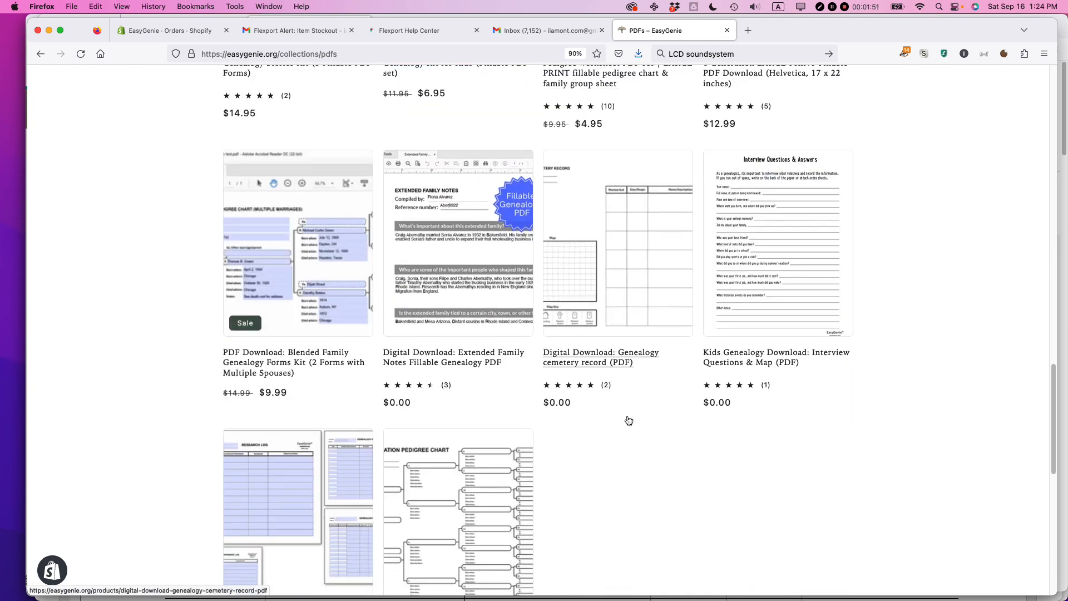
- Switch to Finder and make a copy of "1870 Census Tracker fillable helvetica 8.pdf" inside the Files folder
key("super+Tab")
key("super+Tab")
key("super+Tab")
key("super+Tab")
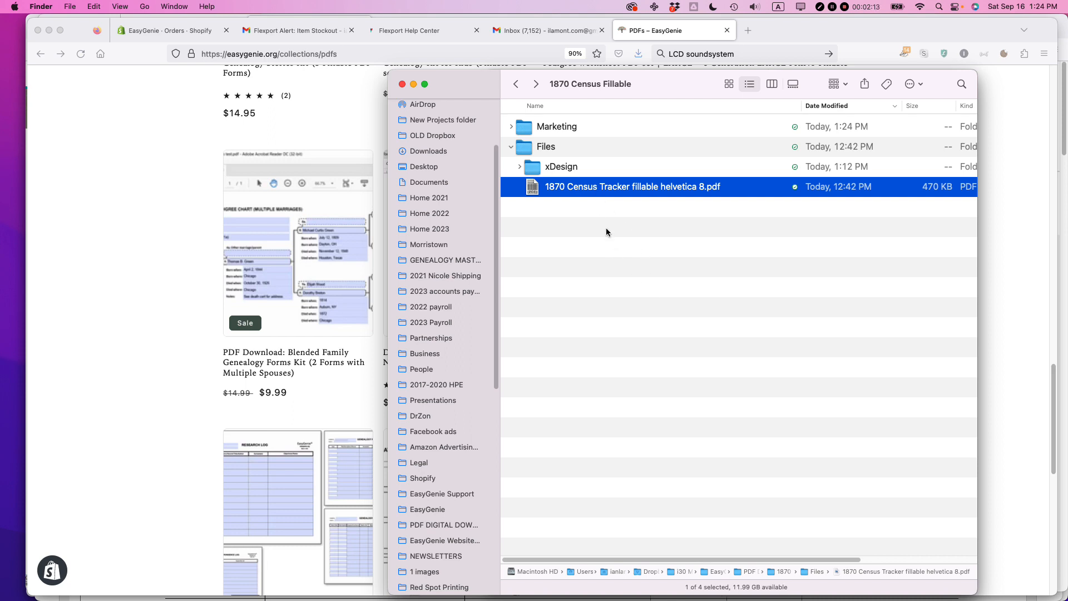
left_click(584, 191)
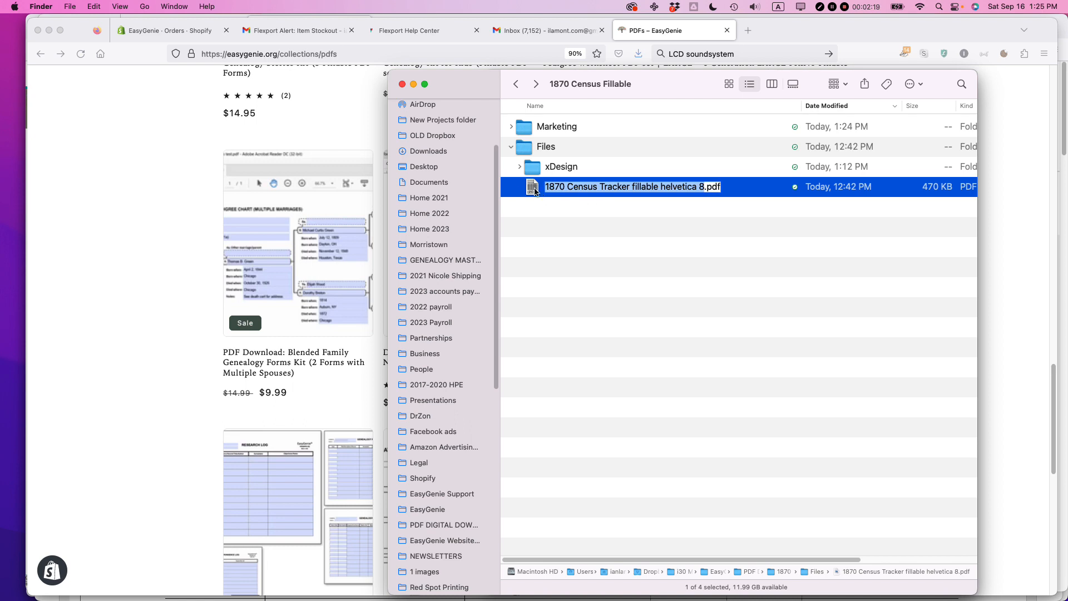
left_click(515, 189)
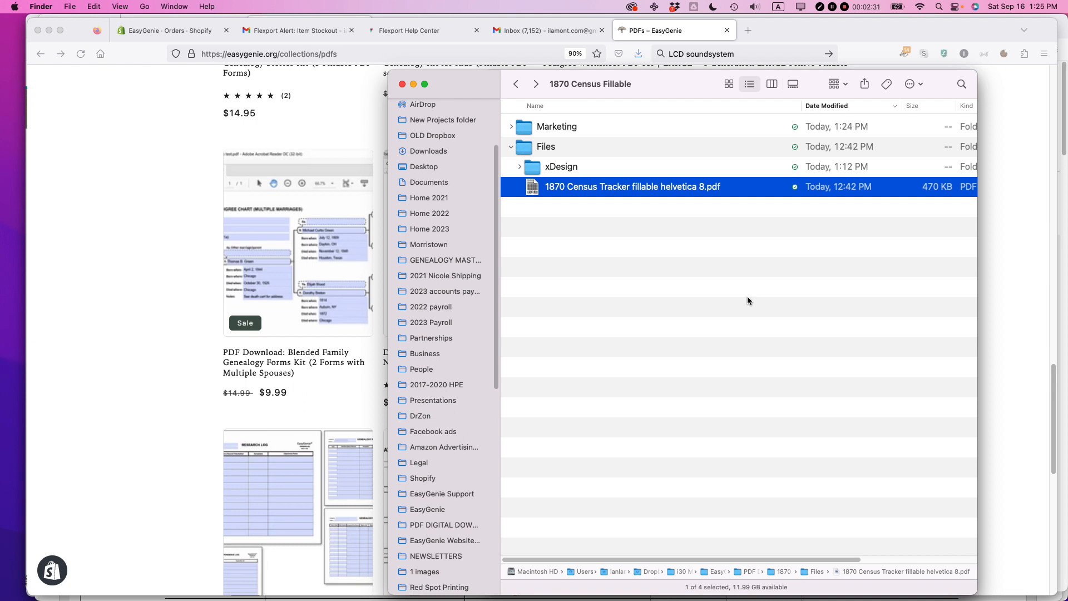
left_click(678, 268)
double_click(525, 149)
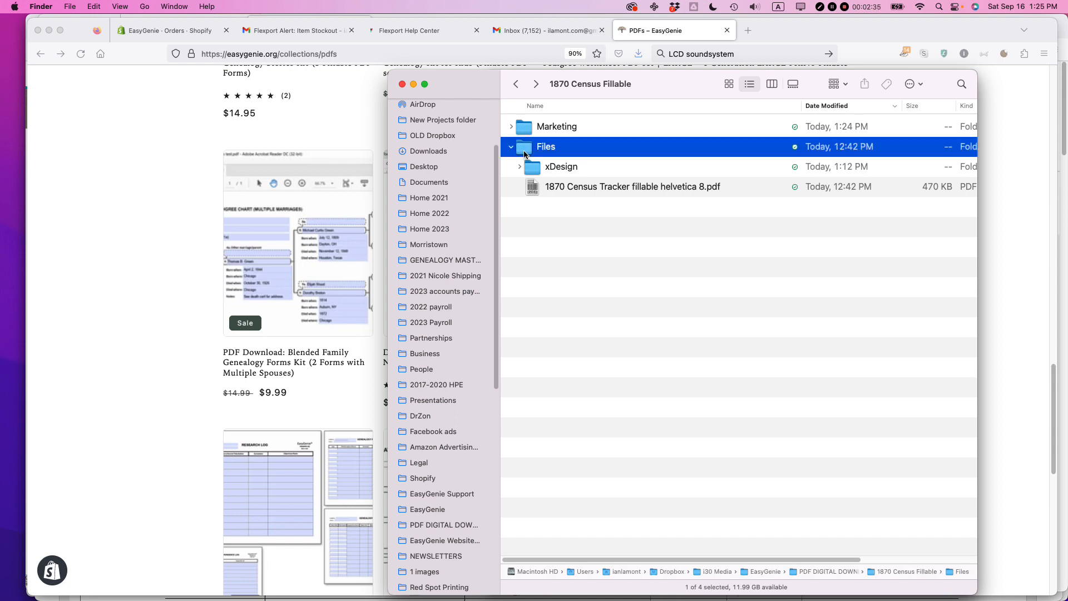
key("super+v")
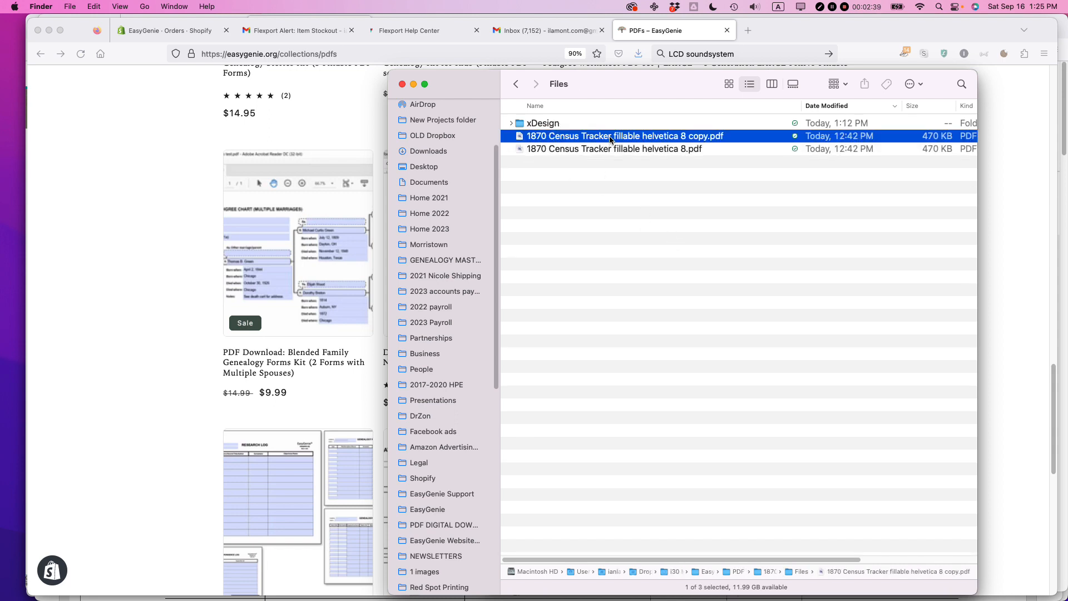
- Rename the copied PDF as "1870 Census Tracker fillable helvetica 8 huntsville family.pdf"
key("Return")
key("Right")
key("alt+shift+Left")
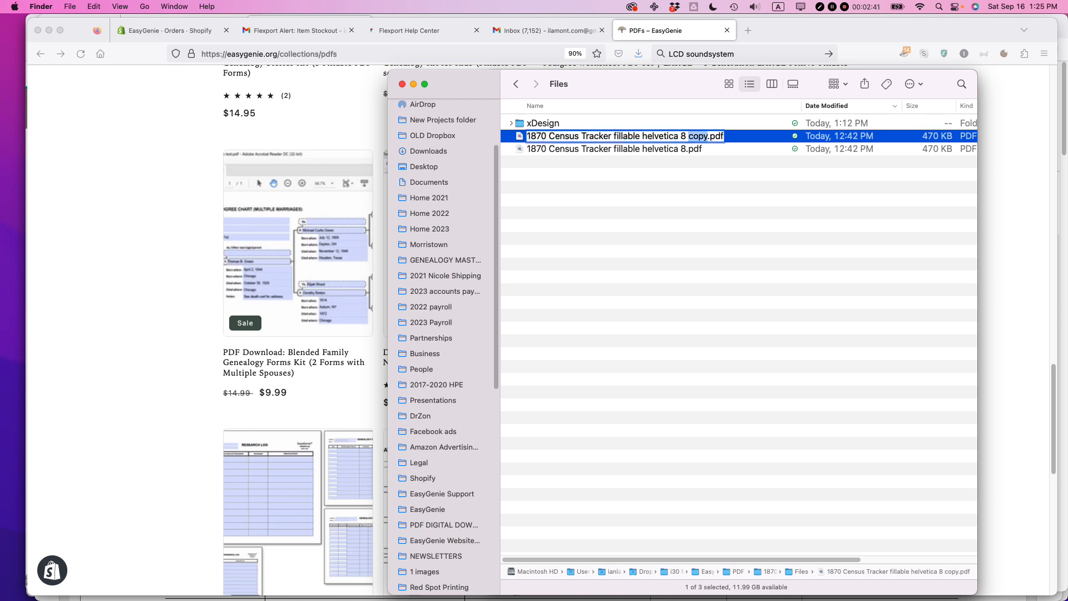
type("huntw")
key("BackSpace")
type("sville family")
key("Return")
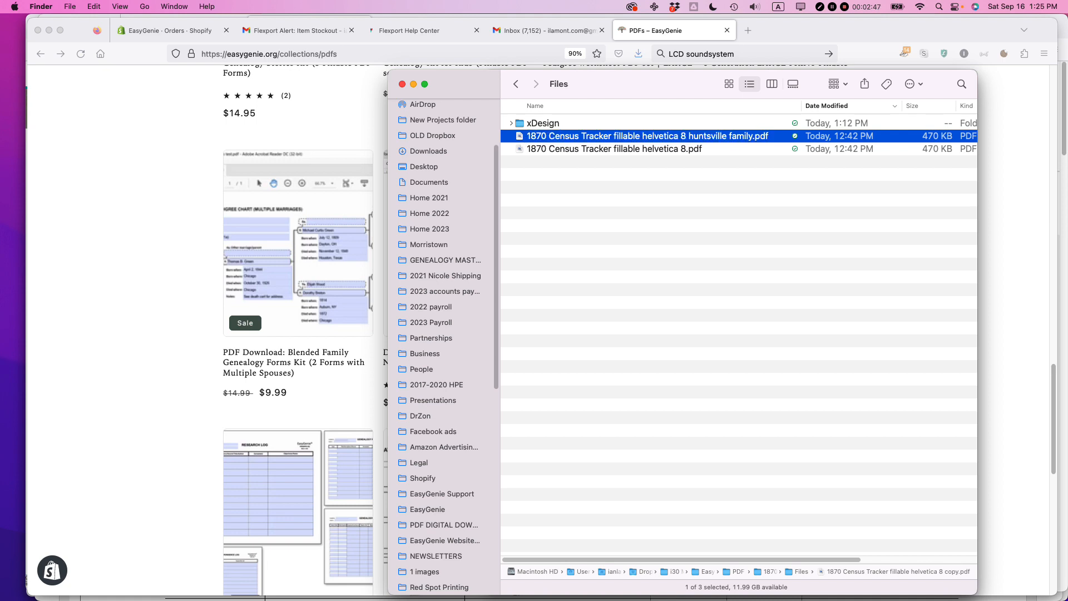
- Open the renamed huntsville family PDF with Adobe Acrobat
right_click(575, 137)
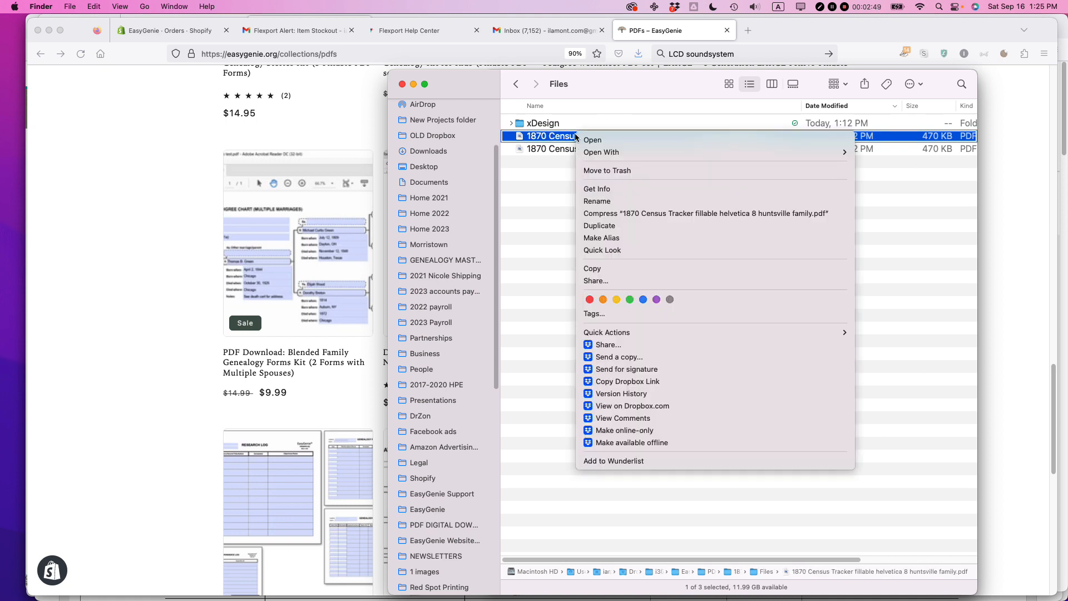
mouse_move(584, 156)
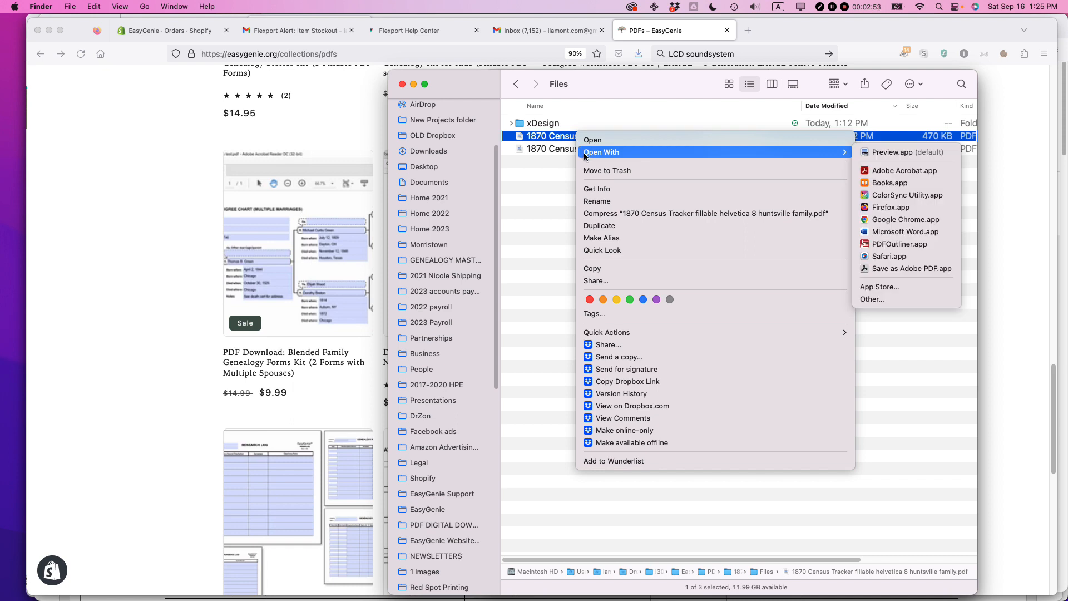
left_click(906, 171)
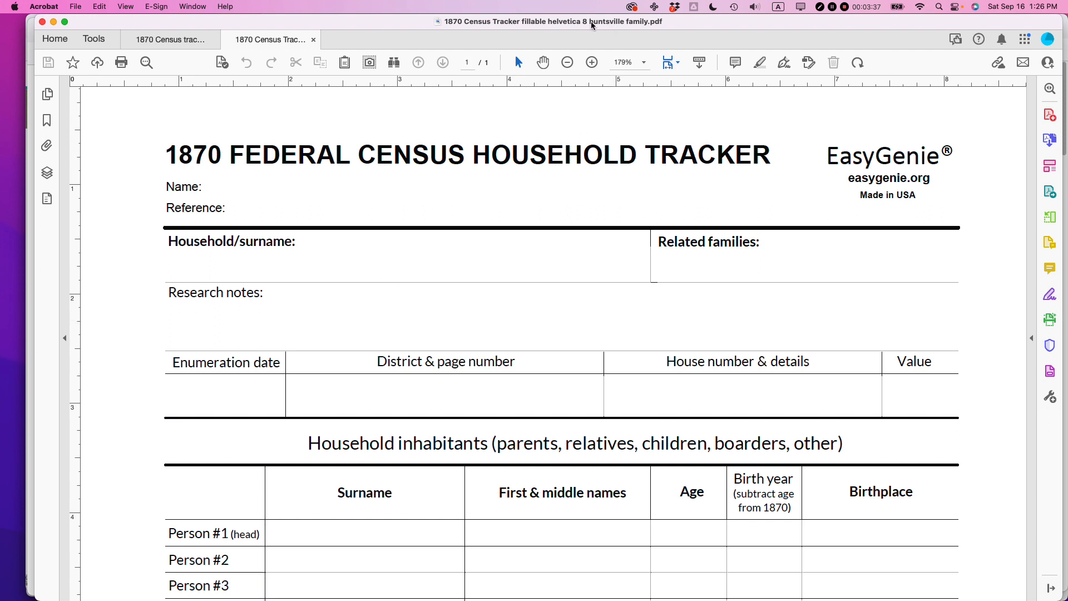
- Fill in the researcher's full name and enter a reference naming Hunstville, the two family surnames and "family October 2023"
left_click(223, 187)
type("Ian Lamont")
key("Tab")
type("Hunst")
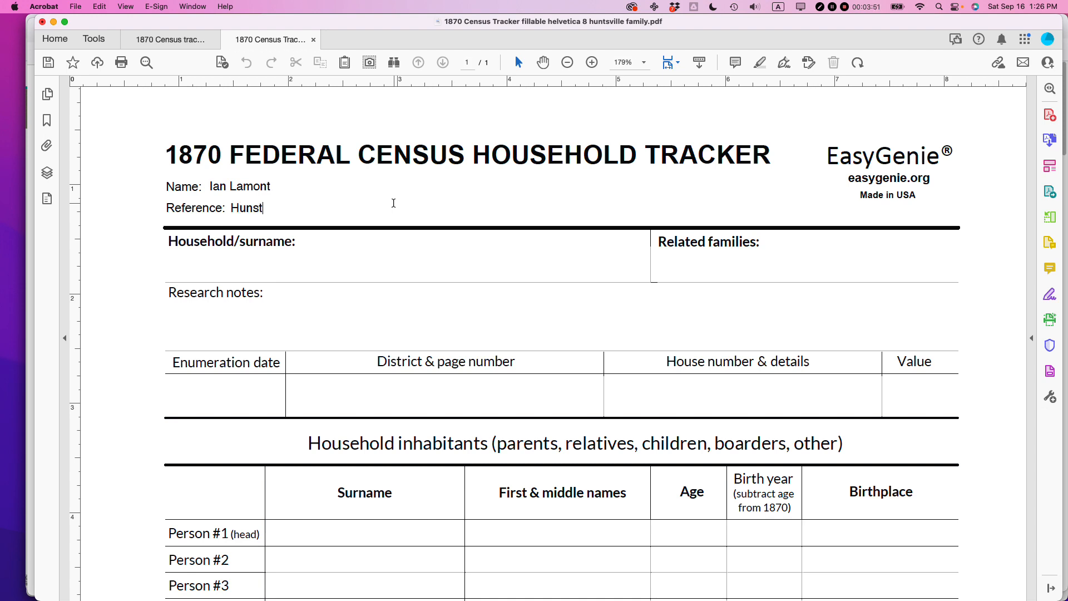
type("ville")
type("Williams an")
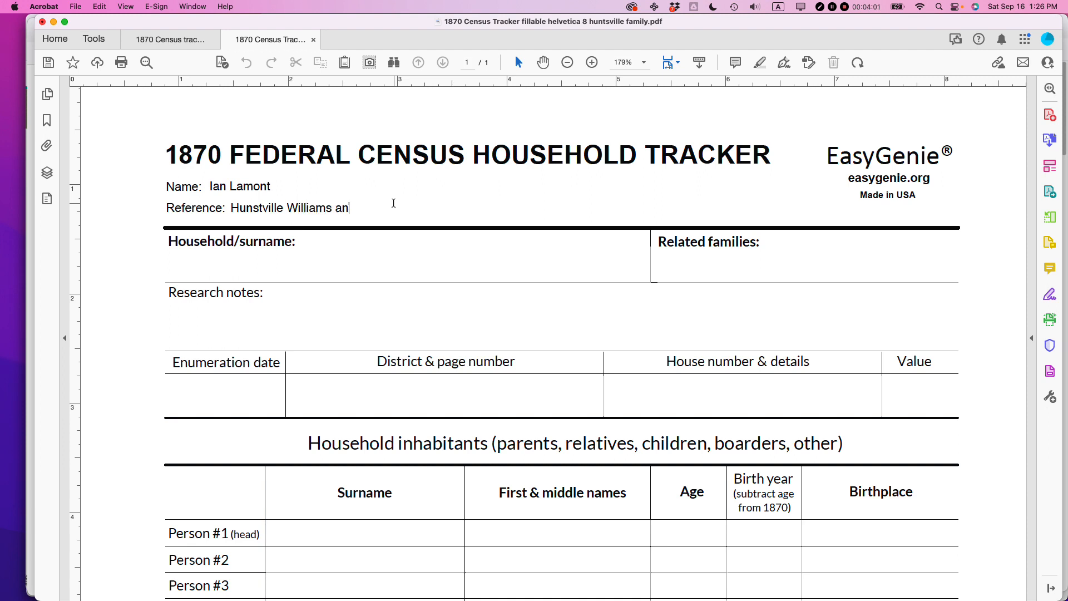
type("d Shields family October 2023")
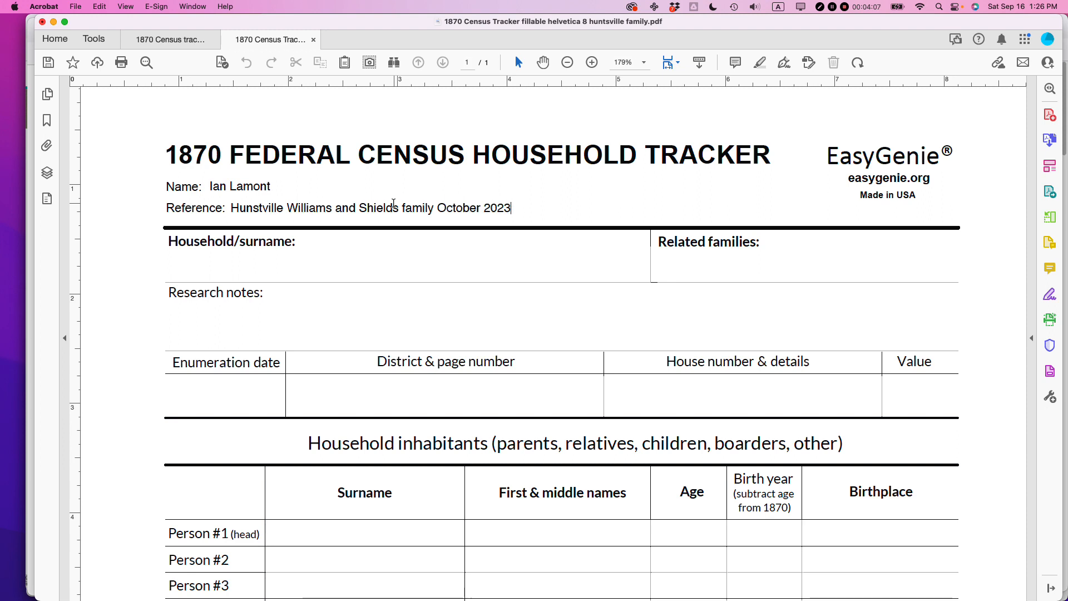
- Fill in Household/surname with the household head's full name followed by "family circa 1870 in Hunstville"
key("Tab")
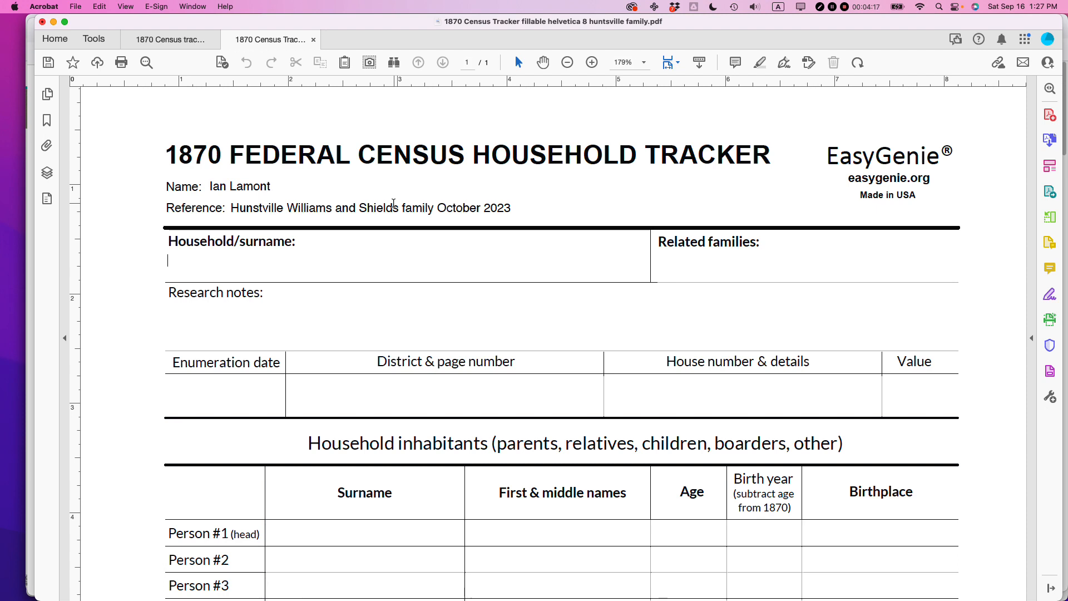
type("Thomas ")
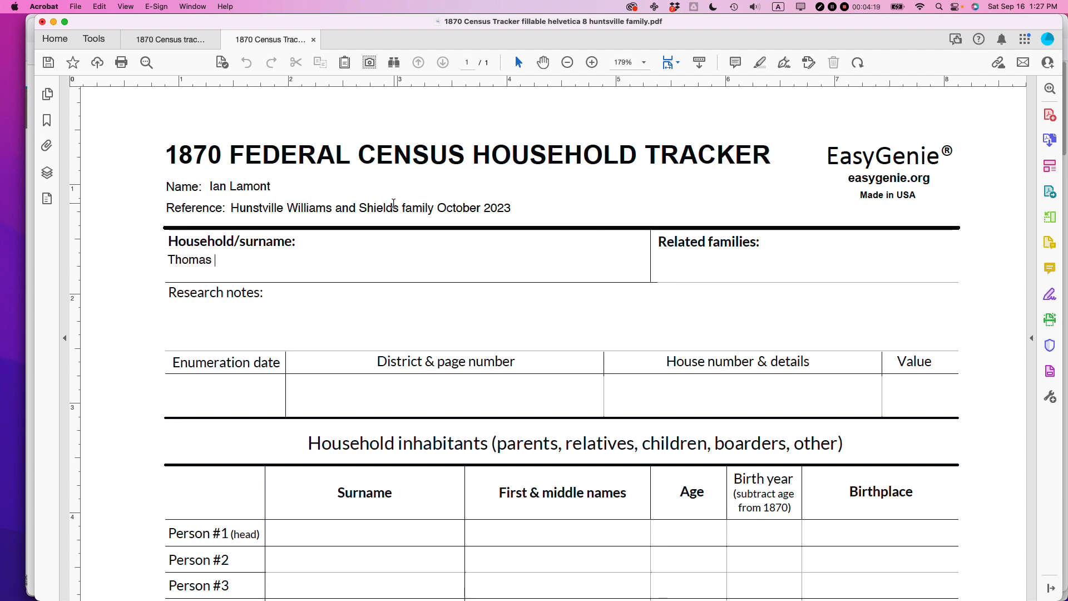
type("Shields family circ")
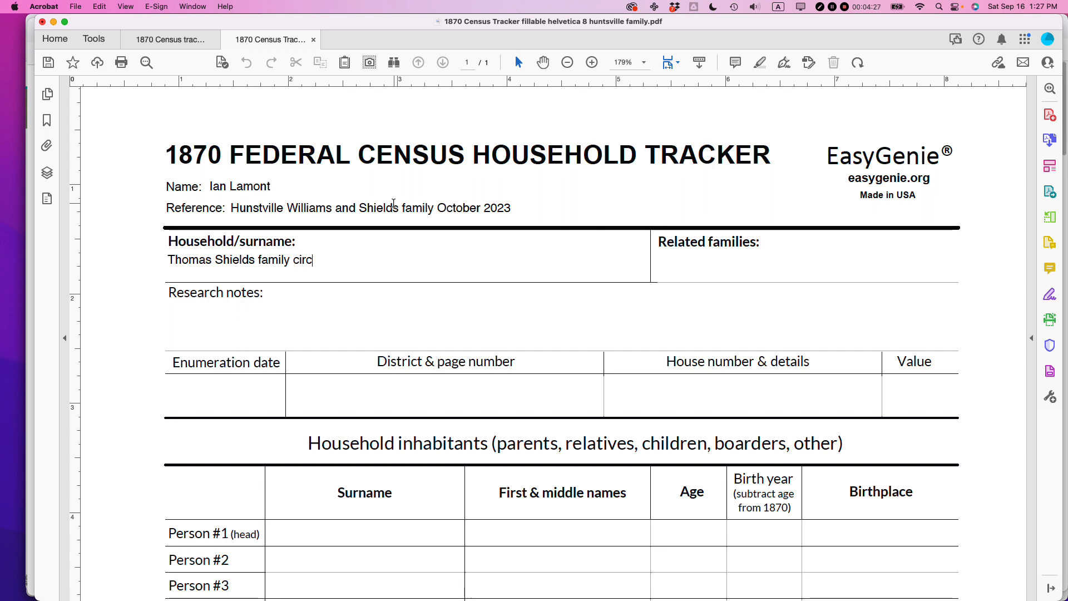
type("a 1870 in Hunstville")
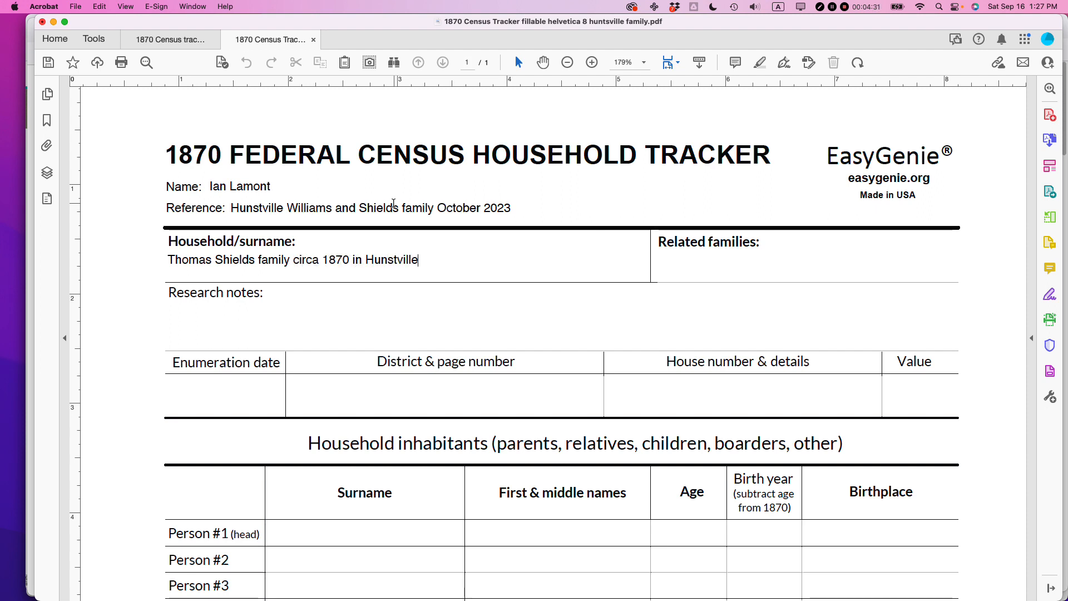
- Enter in Related families a possible connection to the second surname, plus "Also grandfather of" and the relative's full name
key("Tab")
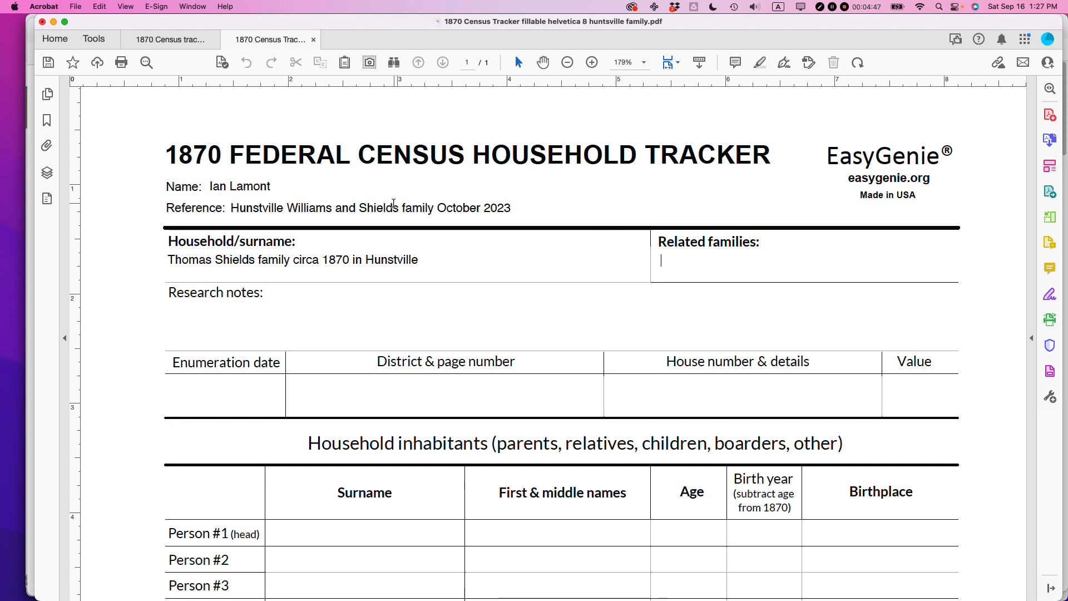
type("Possible Williams co")
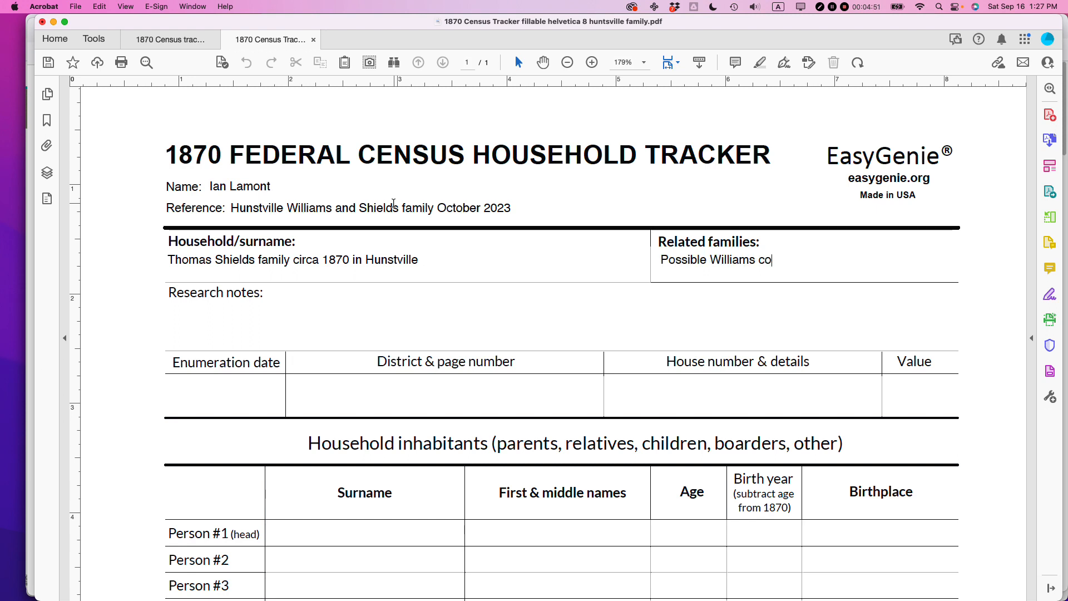
type("nnection.")
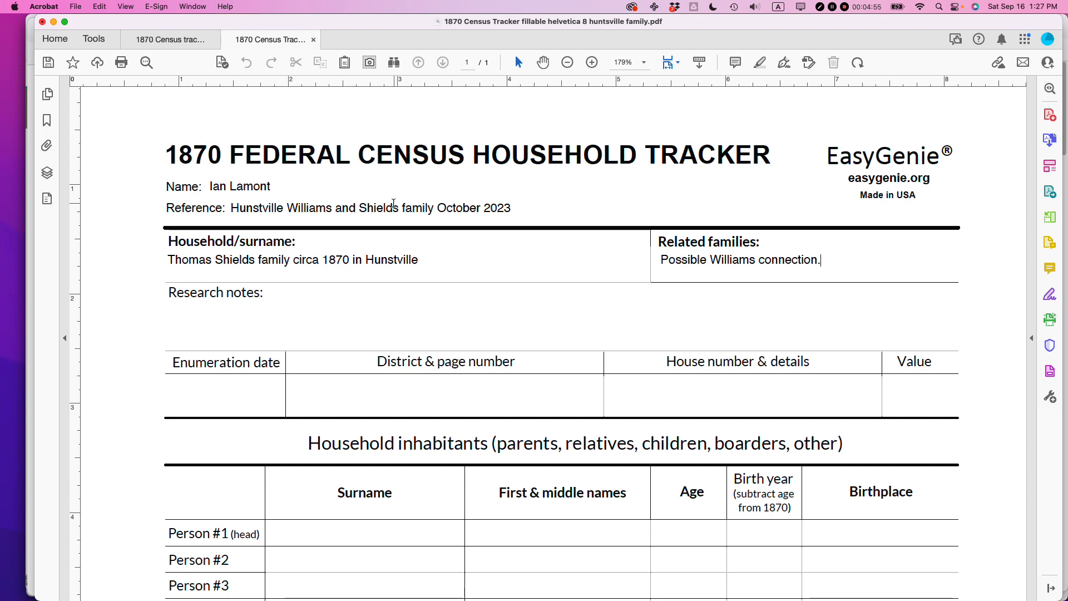
type(" Also grandfather ")
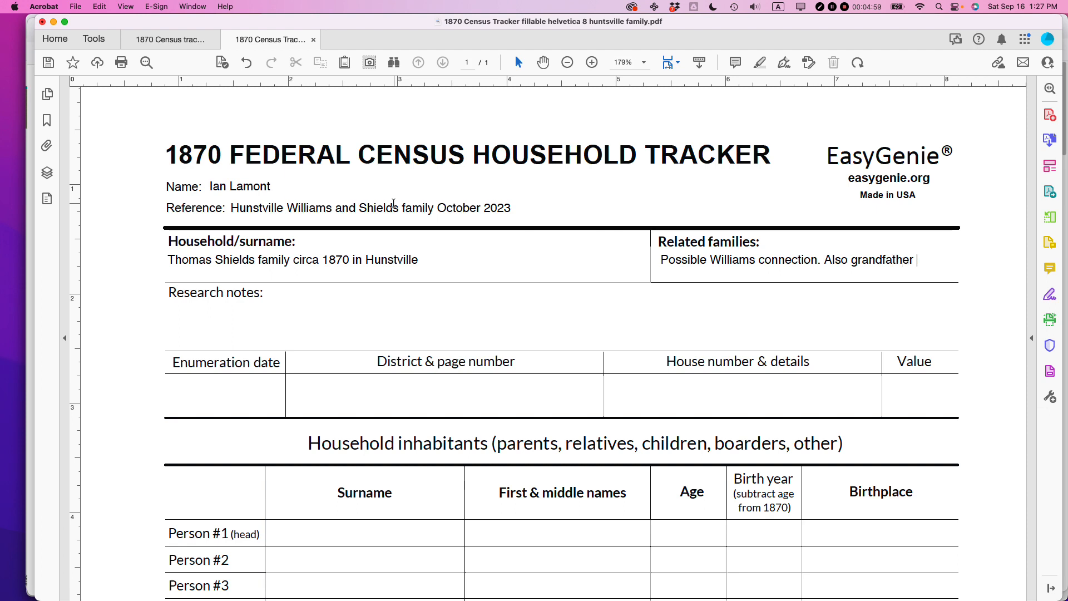
type("of Violet McWilliams")
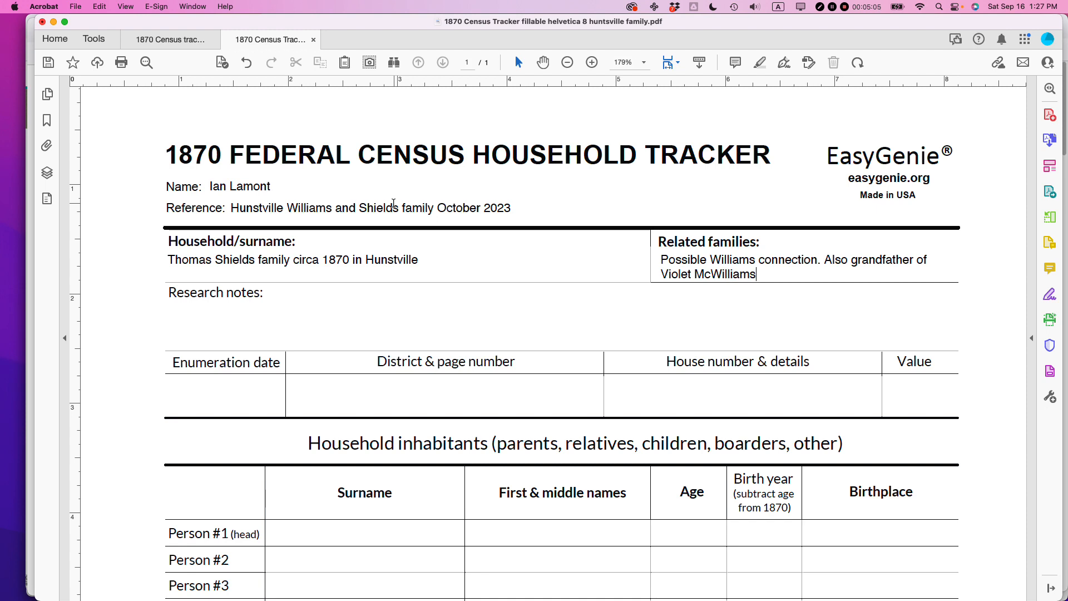
- Paste the copied sample note about looking for relatives in the 1830 and 1840 census returns into Research notes
key("Tab")
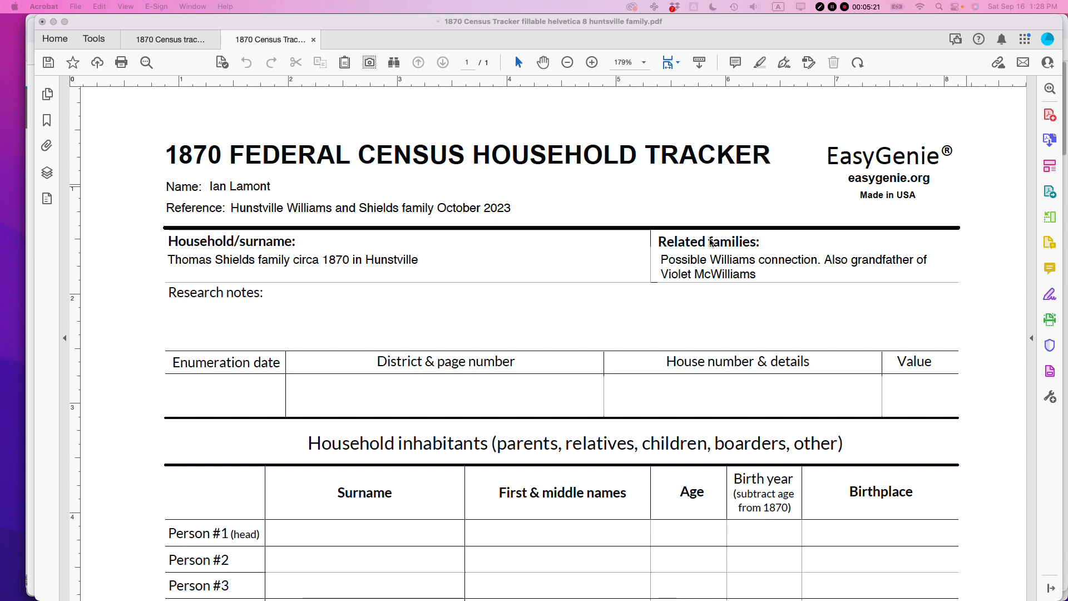
left_click(197, 312)
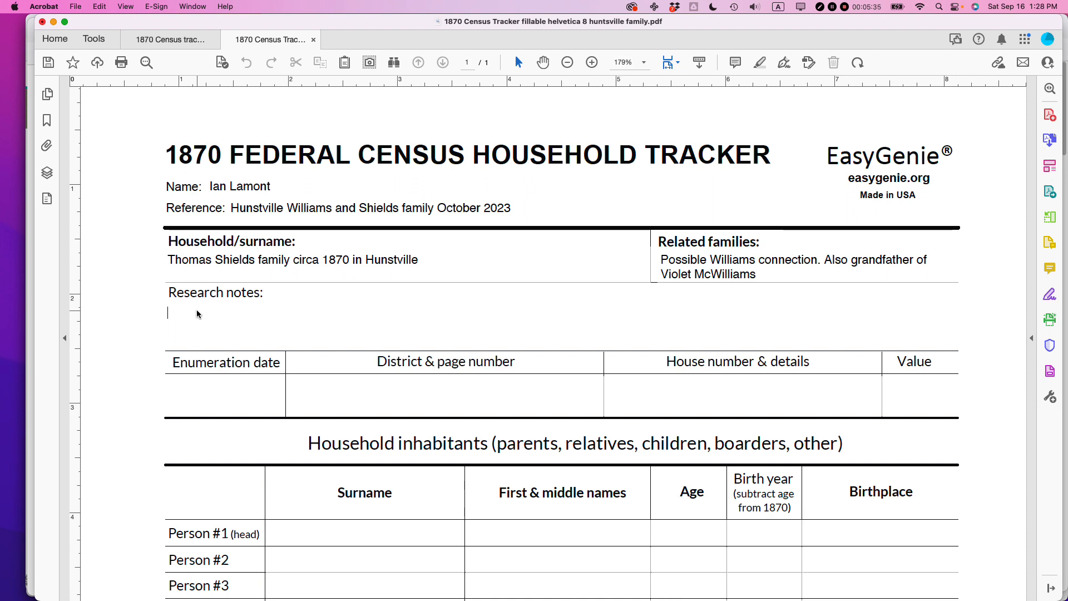
left_click(174, 313)
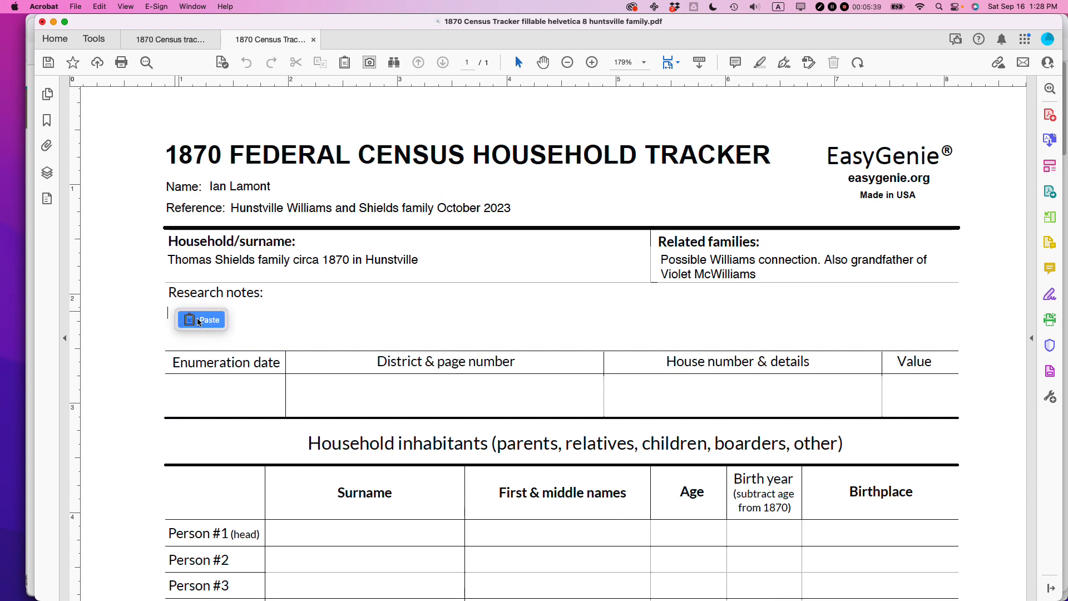
left_click(200, 320)
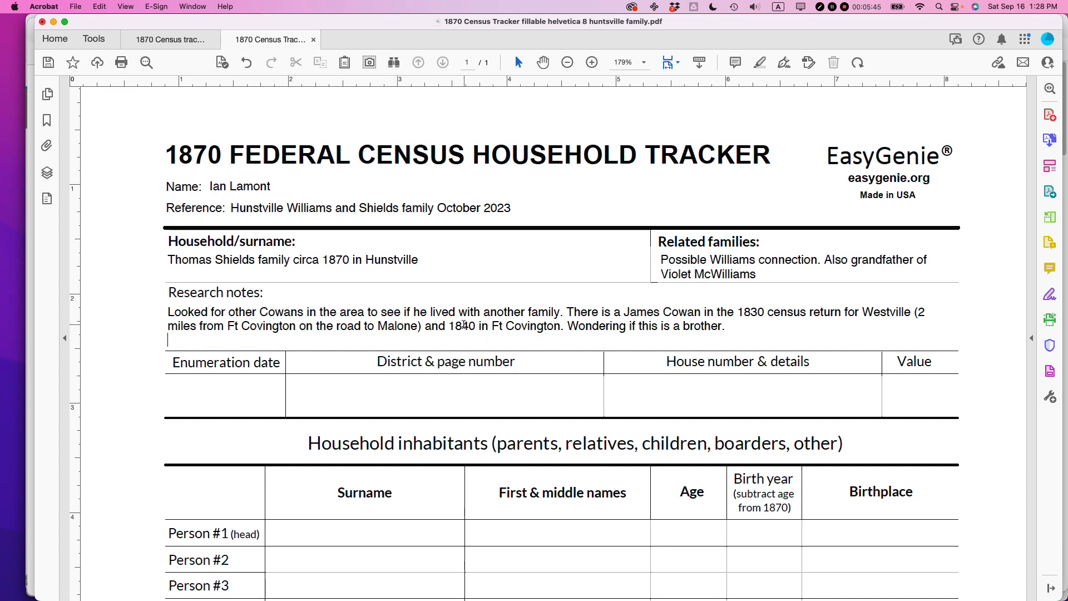
- Look up the enumeration date on the original census image in Preview and enter 8/19/1870 as the tracker's Enumeration date
left_click(208, 400)
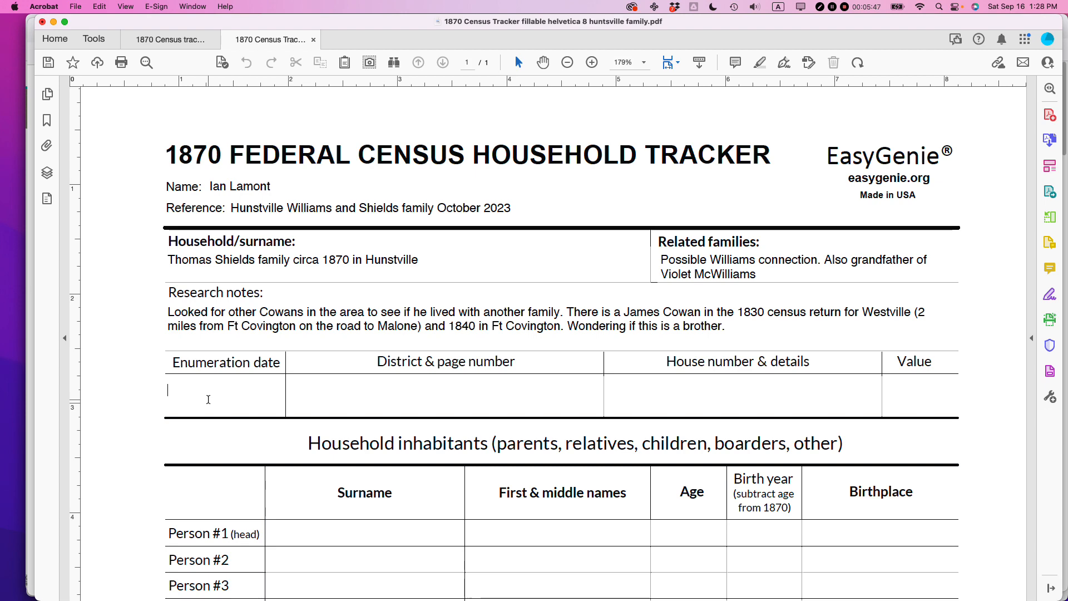
key("super+Tab")
key("super+Tab")
key("super+Tab")
key("super+Tab")
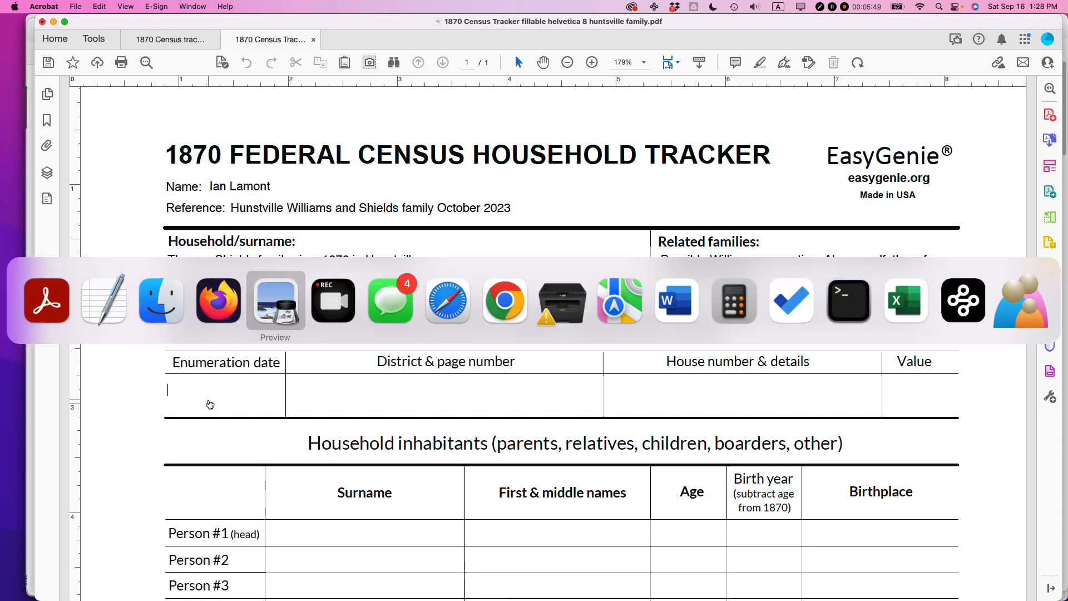
scroll(294, 227, "up", 2)
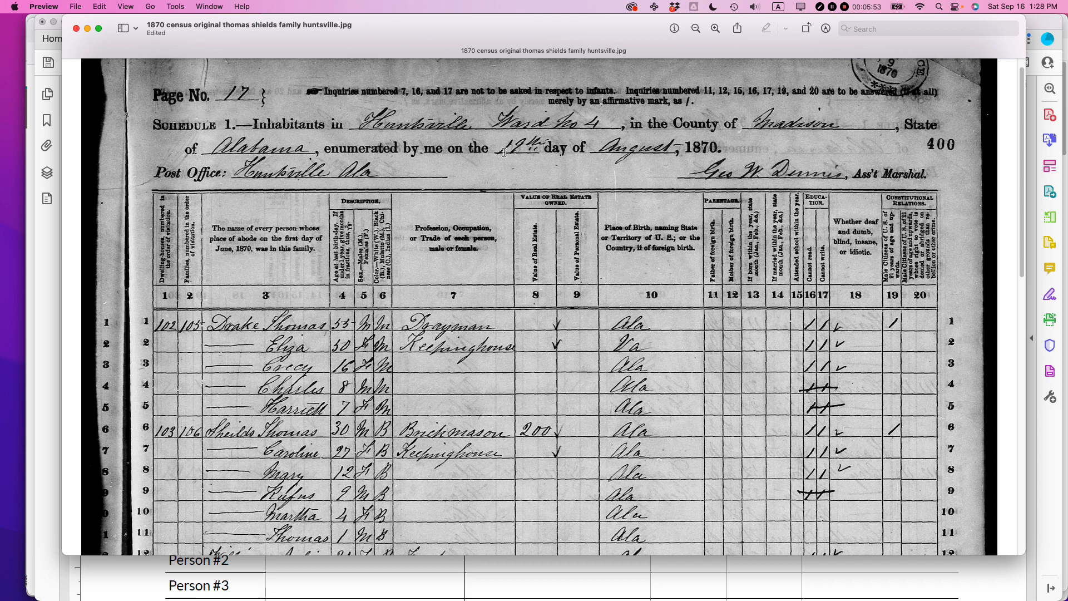
key("super+Tab")
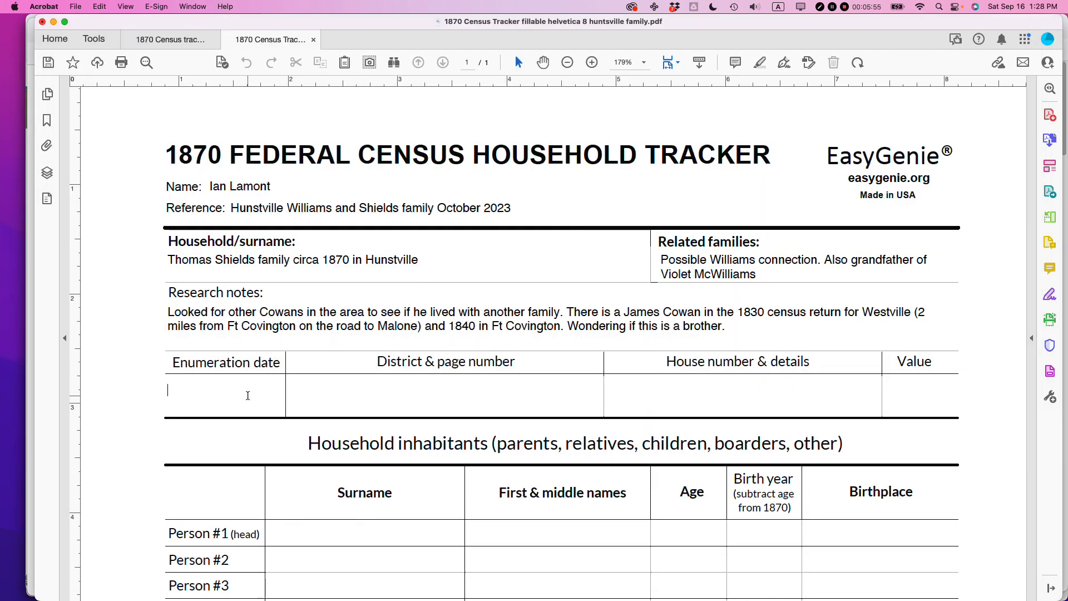
type("8/19/1870")
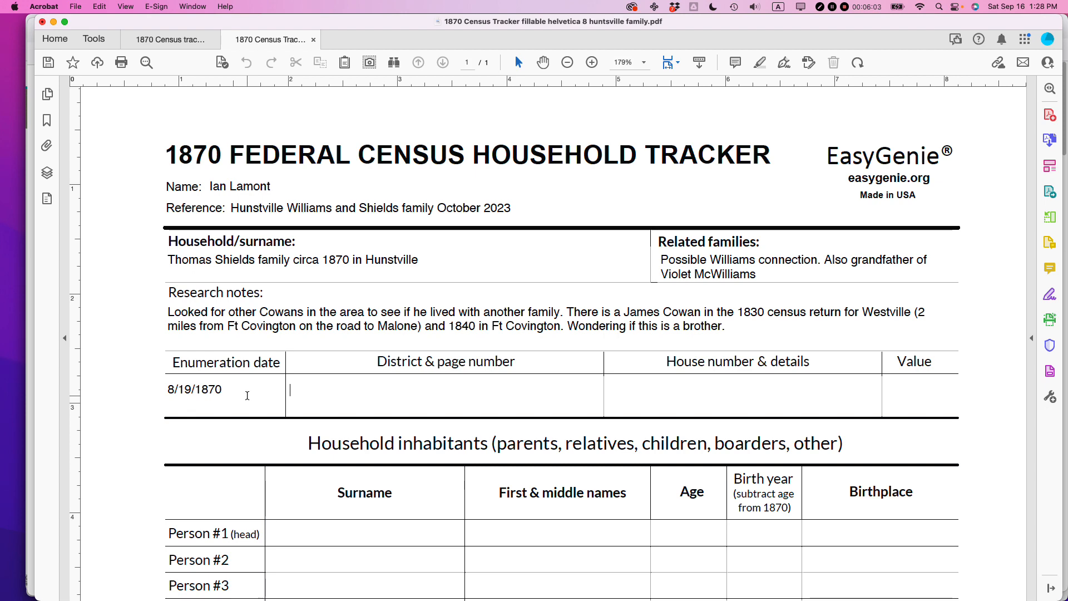
- Check the location on the census image and enter "Hunstville, Alabama, Ward 4" under District & page number
key("super+Tab")
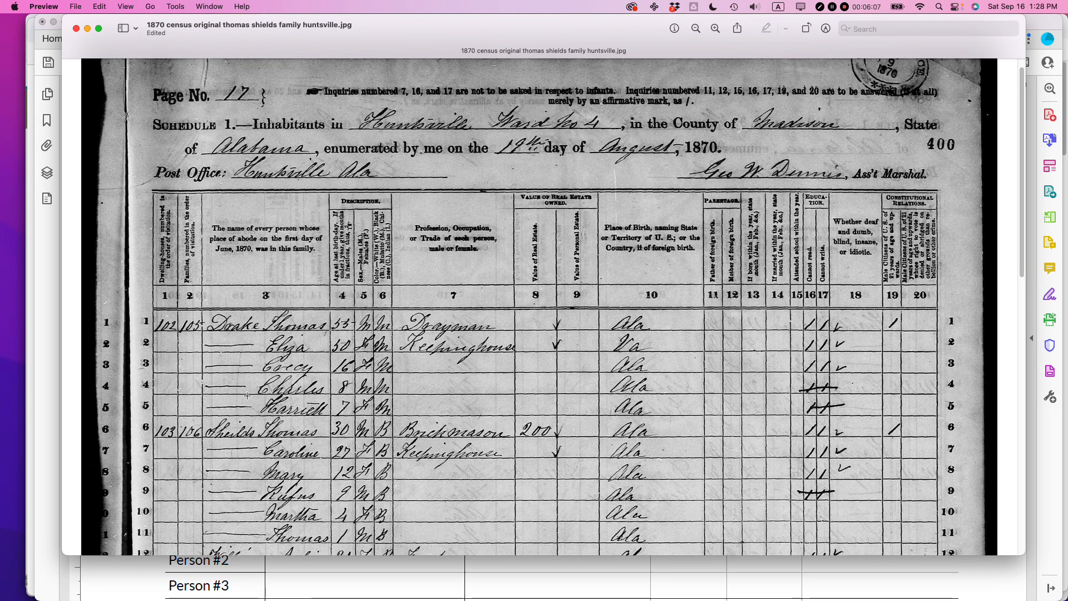
key("super+Tab")
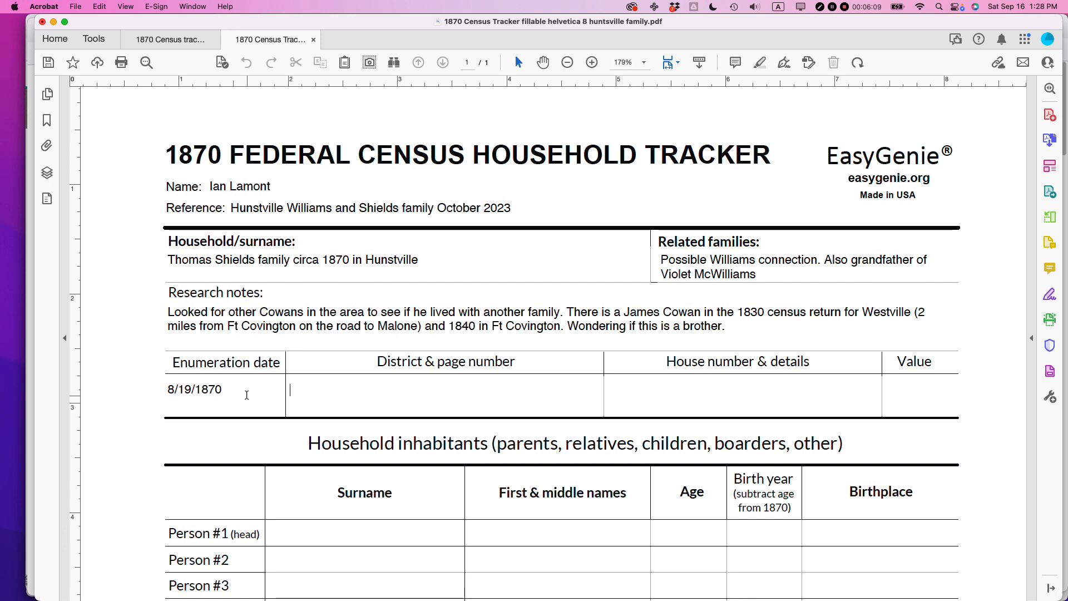
type("Hunstville, Alabama, Ward 4")
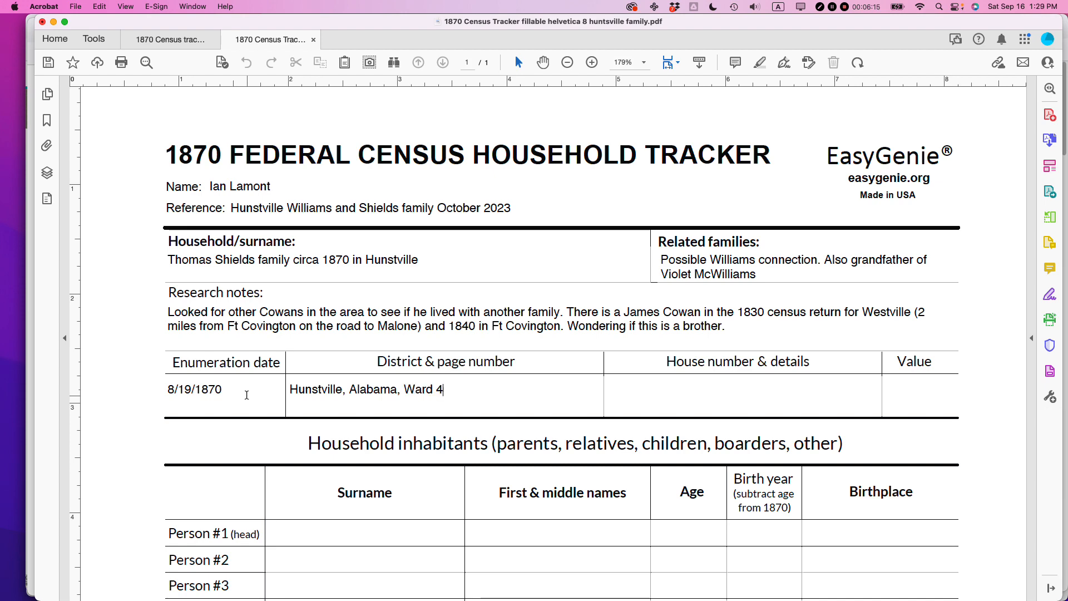
- Consult the census image and enter "102 but no street name given" under House number & details
key("Tab")
key("super+Tab")
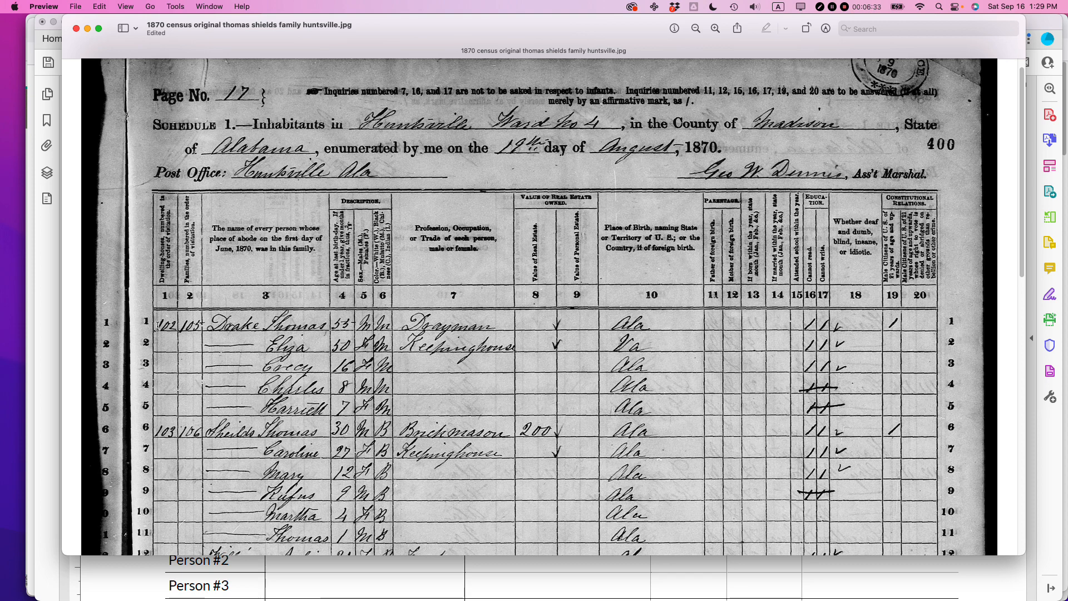
key("super+Tab")
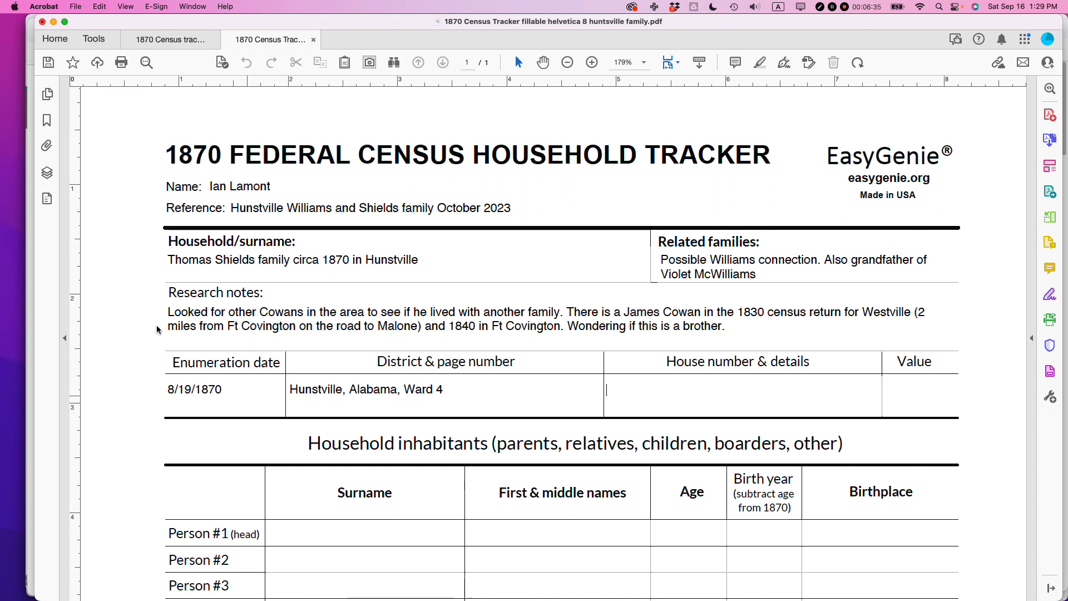
type("102 but no house")
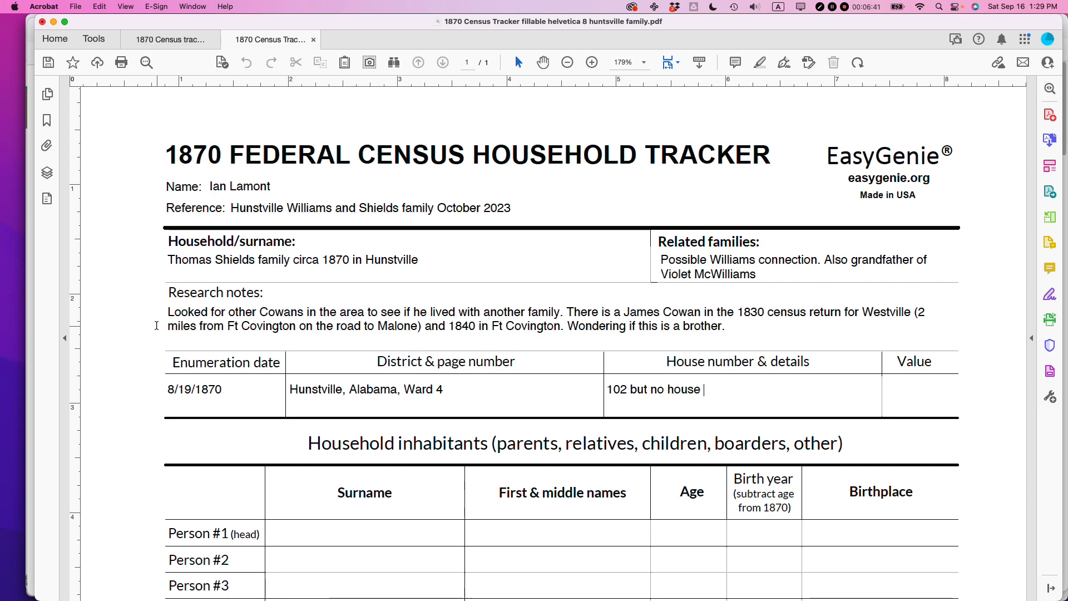
key("alt+shift+Left")
type("street name given")
key("alt+Left")
key("alt+Left")
key("alt+Left")
key("alt+Left")
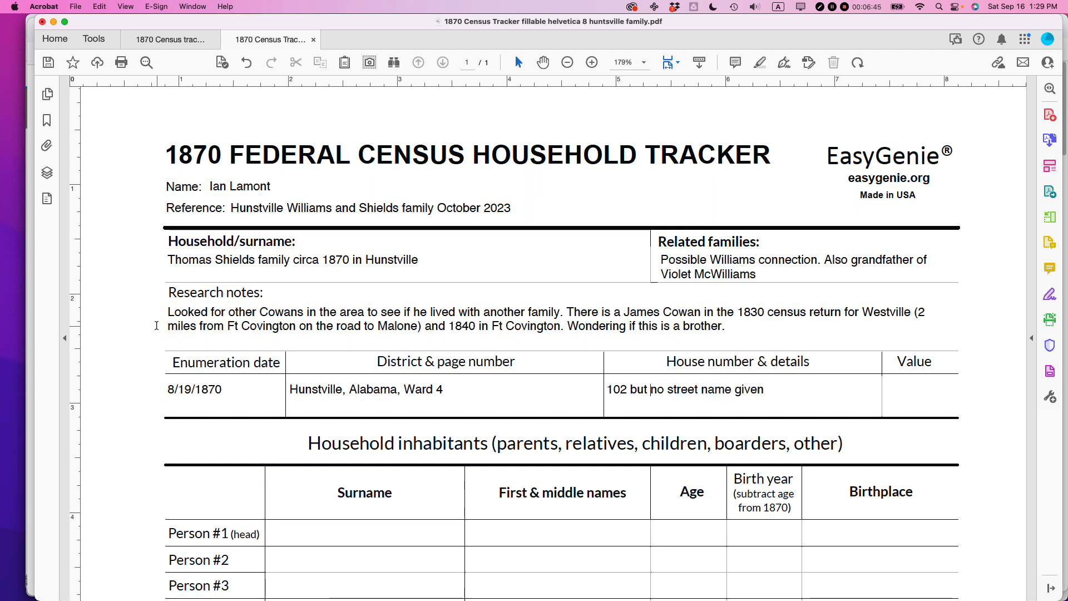
- Check the page number on the census image and append ". Page 17" to the District & page number entry
left_click(447, 389)
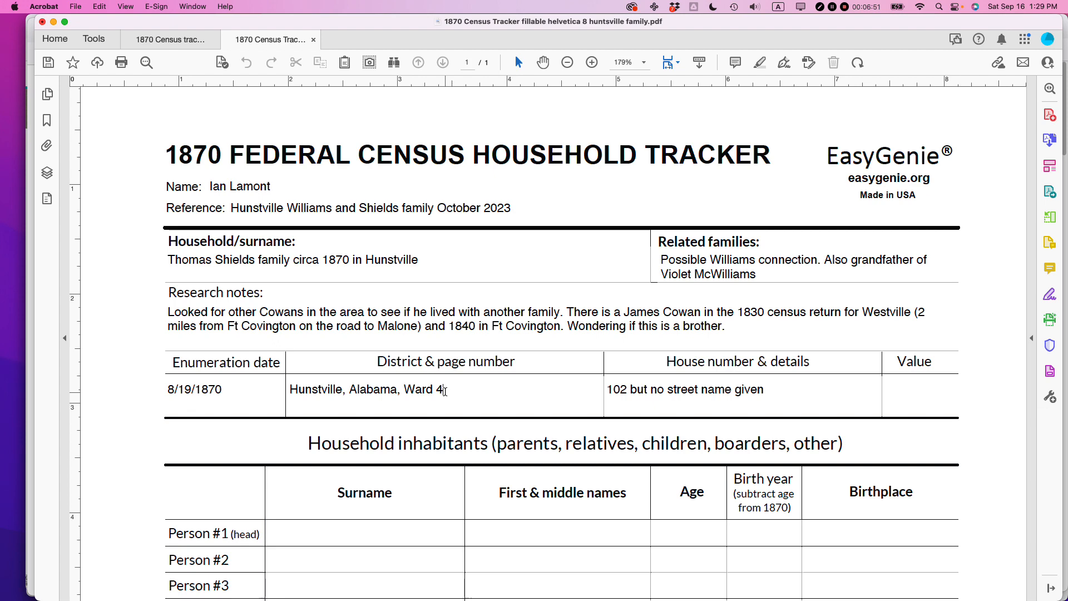
key("super+Tab")
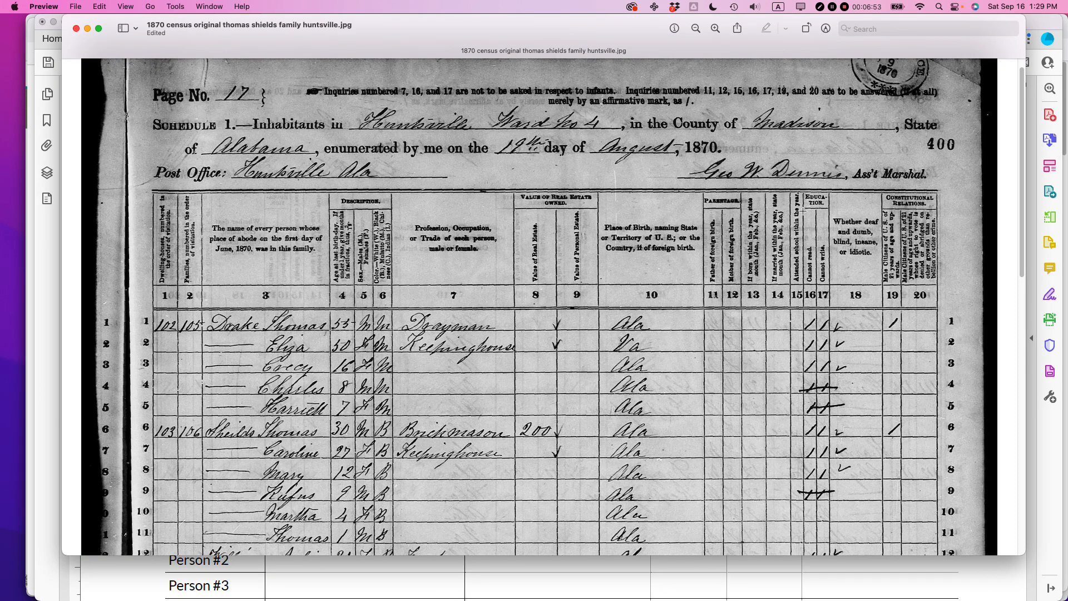
scroll(800, 213, "up", 2)
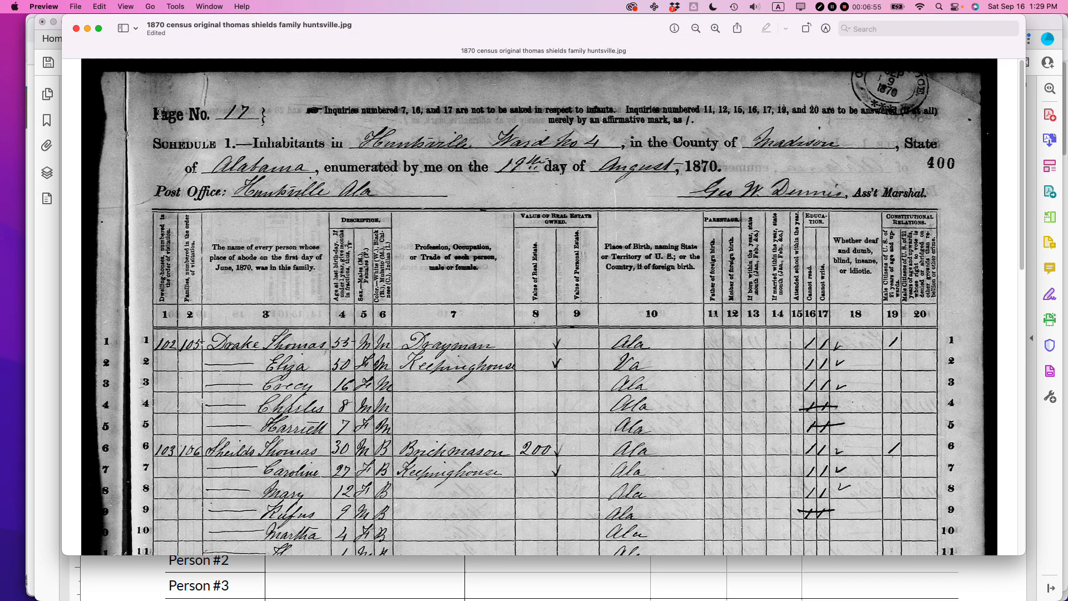
key("super+Tab")
type("Page ")
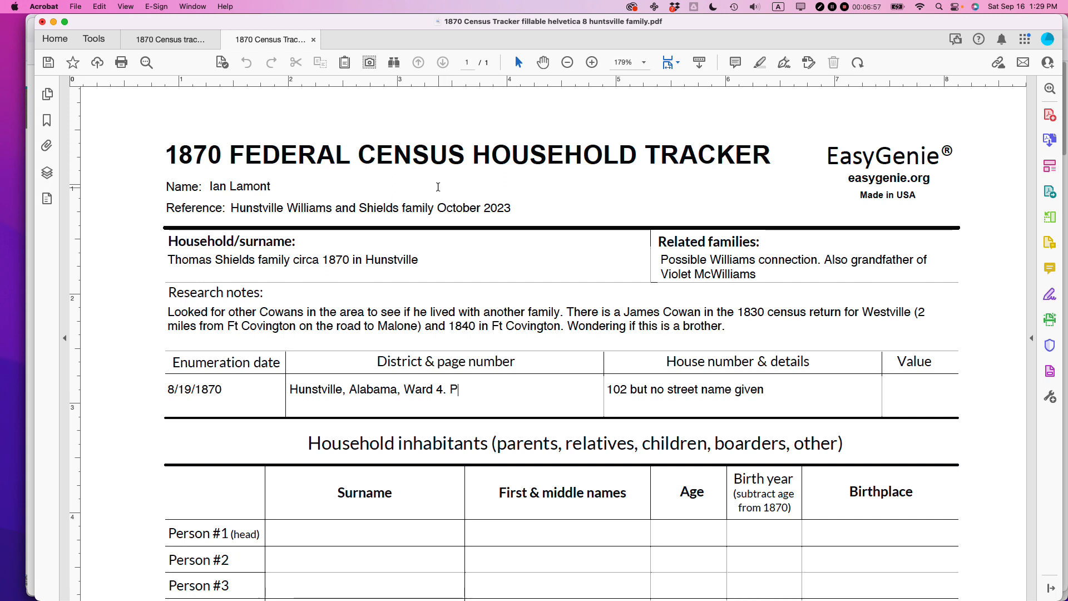
type("17")
- Look up the household's real estate value on the census image and enter $200 as the tracker's Value
left_click(915, 396)
key("super+Tab")
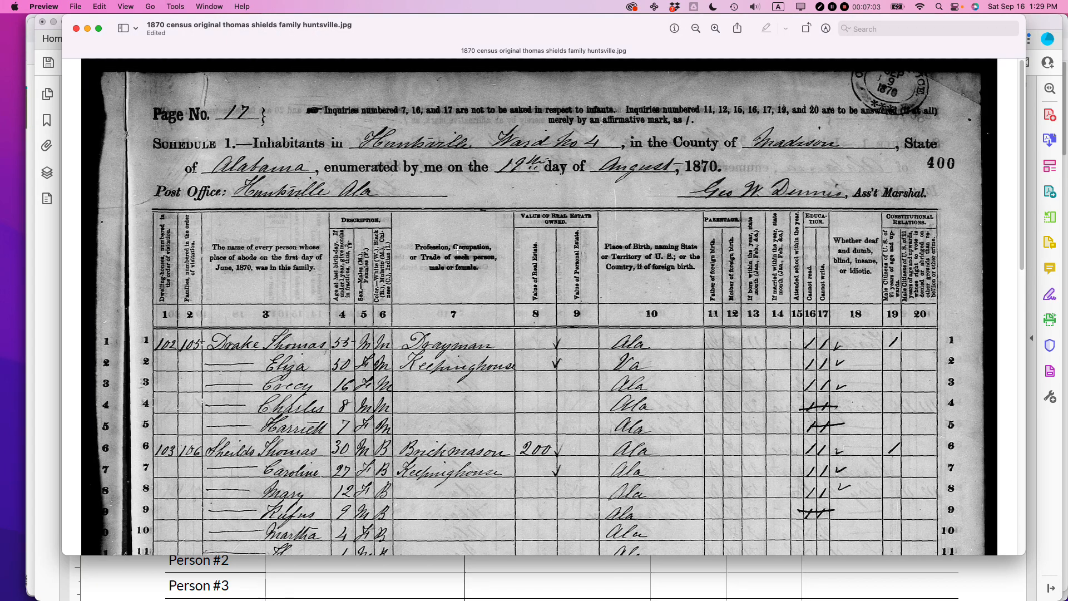
scroll(447, 303, "down", 5)
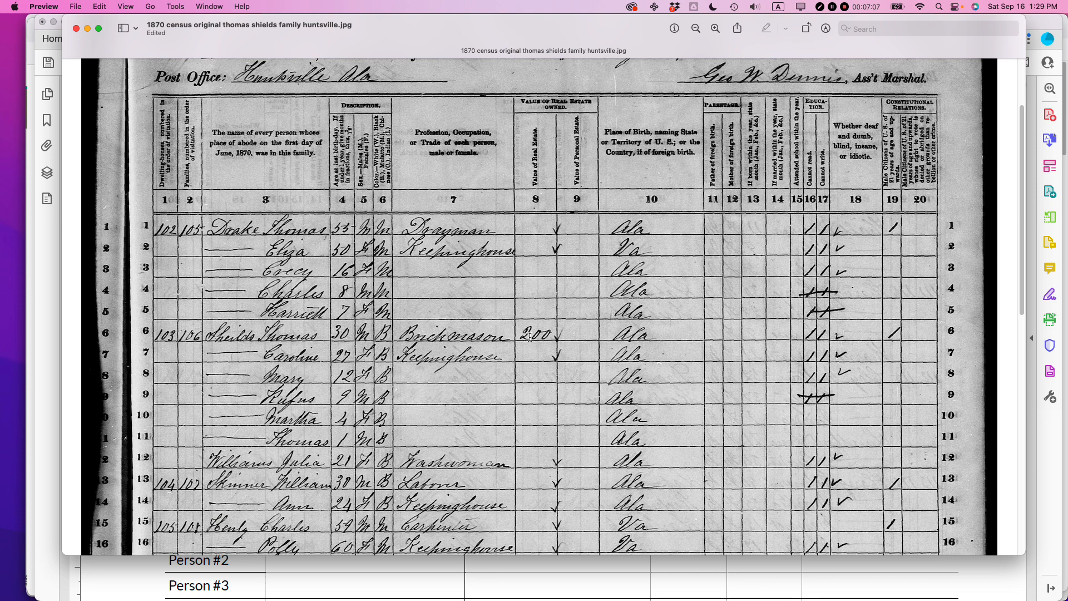
key("super+Tab")
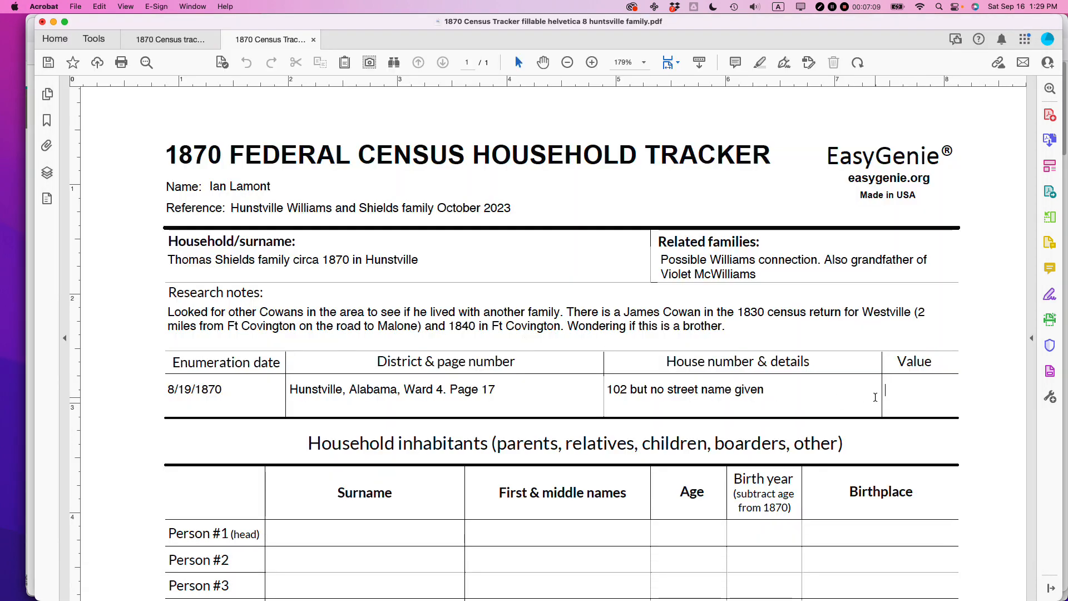
type("$200")
- Examine the household's inhabitants and the surrounding entries on the original census image, and return to the tracker
key("super+Tab")
scroll(738, 343, "down", 5)
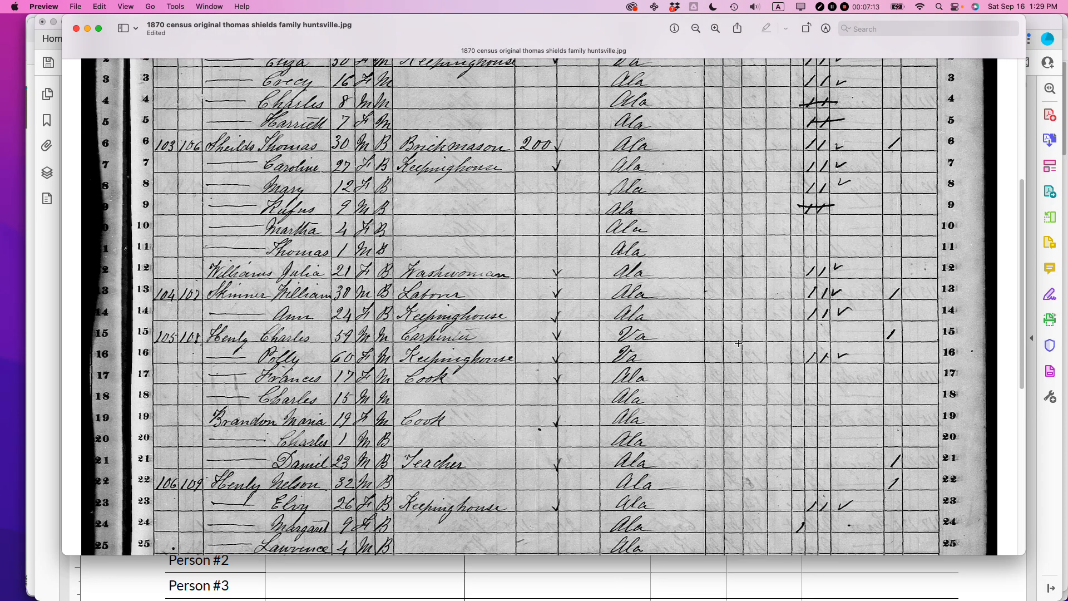
scroll(738, 343, "down", 10)
scroll(736, 344, "up", 5)
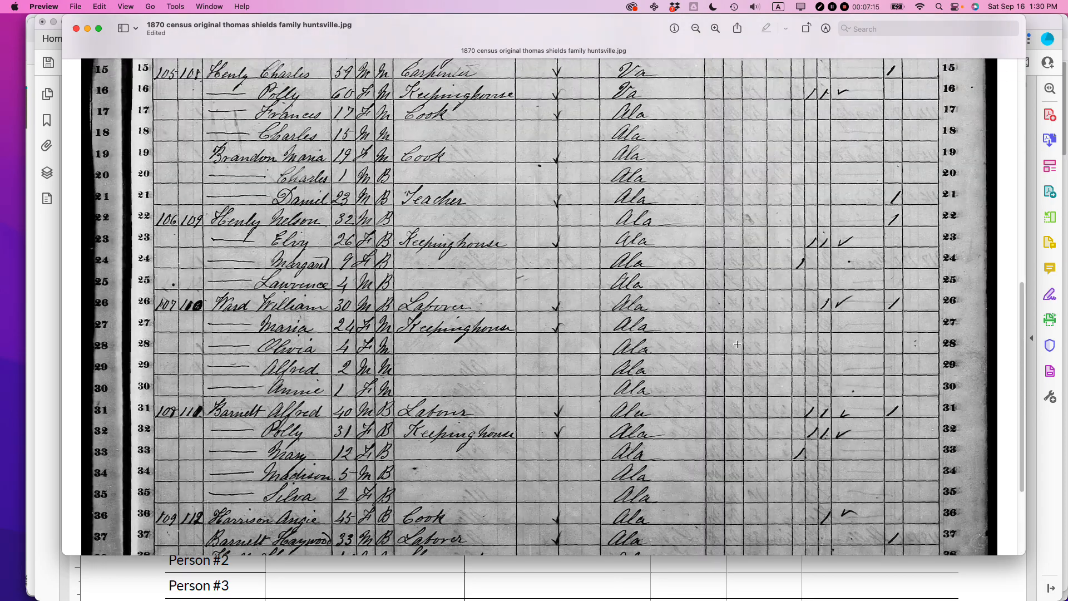
scroll(737, 343, "up", 2)
scroll(466, 325, "up", 8)
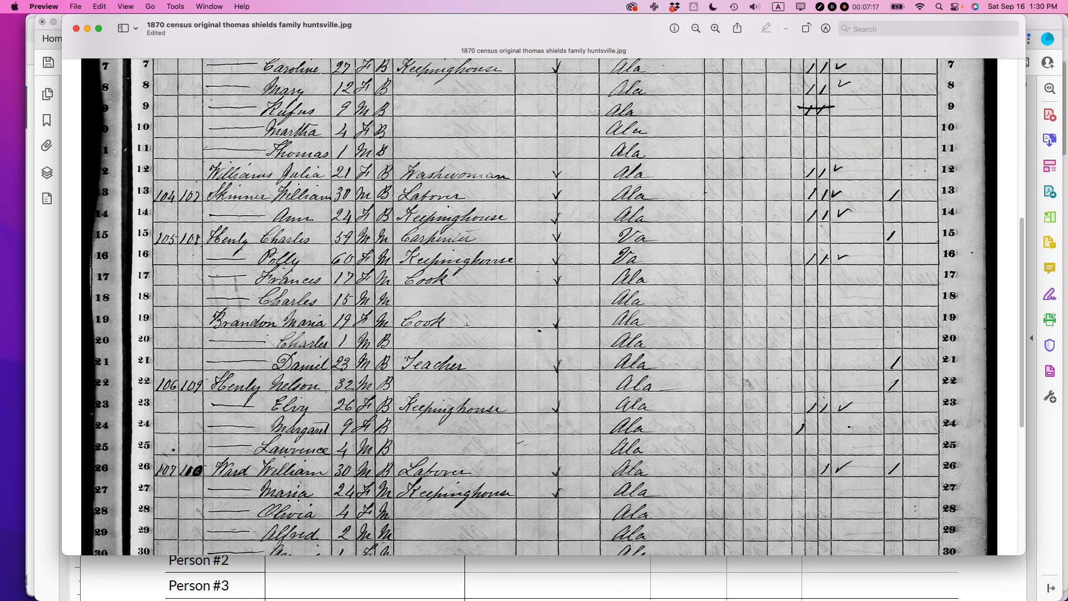
key("super+Tab")
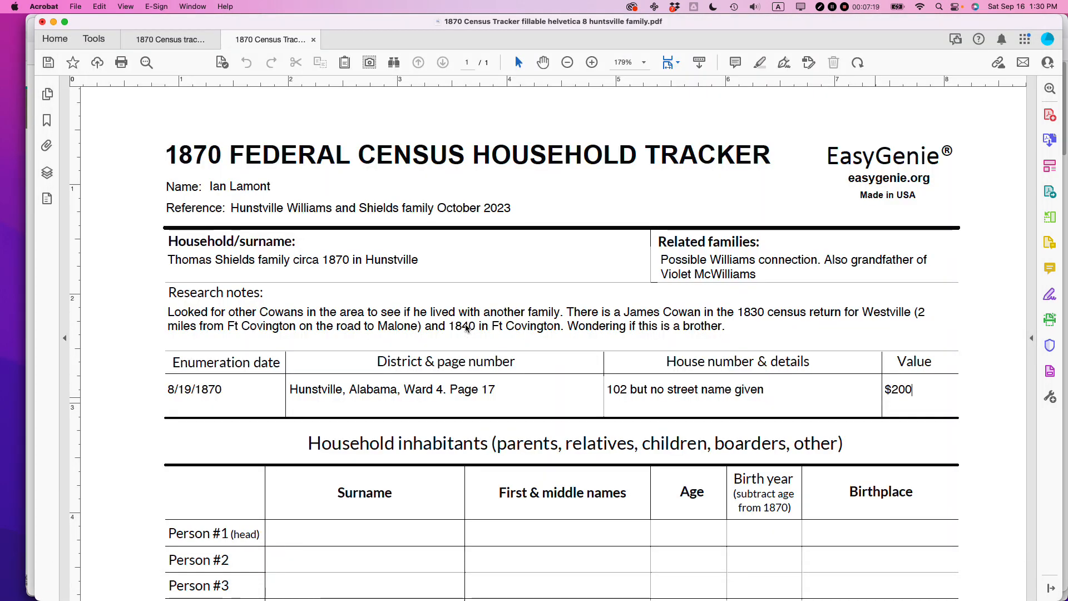
- Activate the Surname field for Person #1 (head) and consult the handwritten names on the census image
scroll(494, 426, "down", 5)
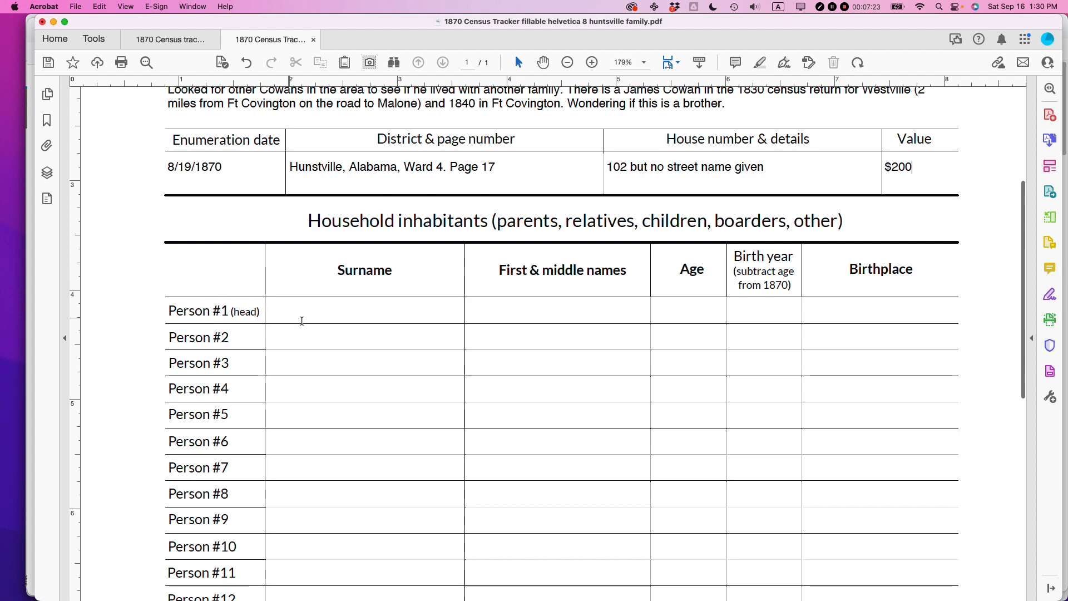
left_click(288, 307)
key("super+Tab")
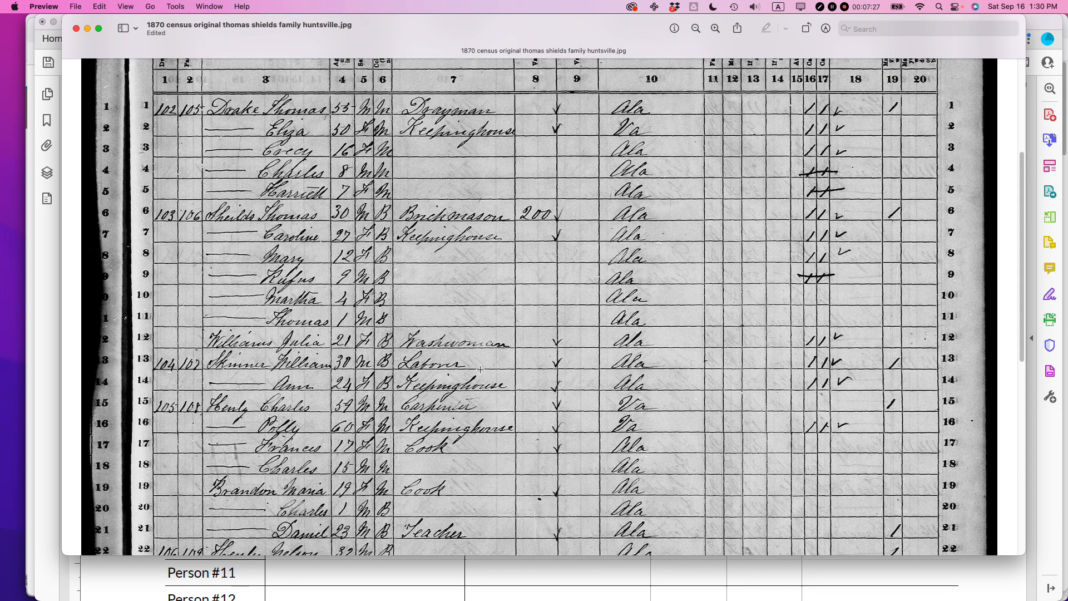
scroll(562, 314, "down", 10)
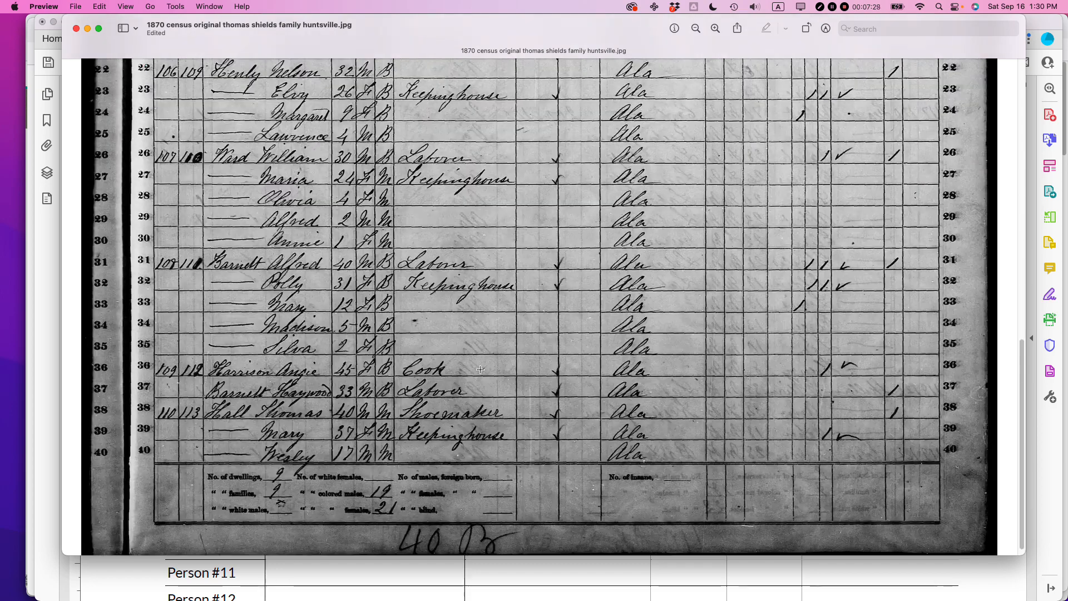
scroll(480, 369, "up", 4)
- Switch to Safari with the FamilySearch 1870 census record for Huntsville, ward 4
key("super+Tab")
key("super+Tab")
key("super+Tab")
key("super+Tab")
key("super+Tab")
key("super+Tab")
key("super+Tab")
key("super+Tab")
key("super+Tab")
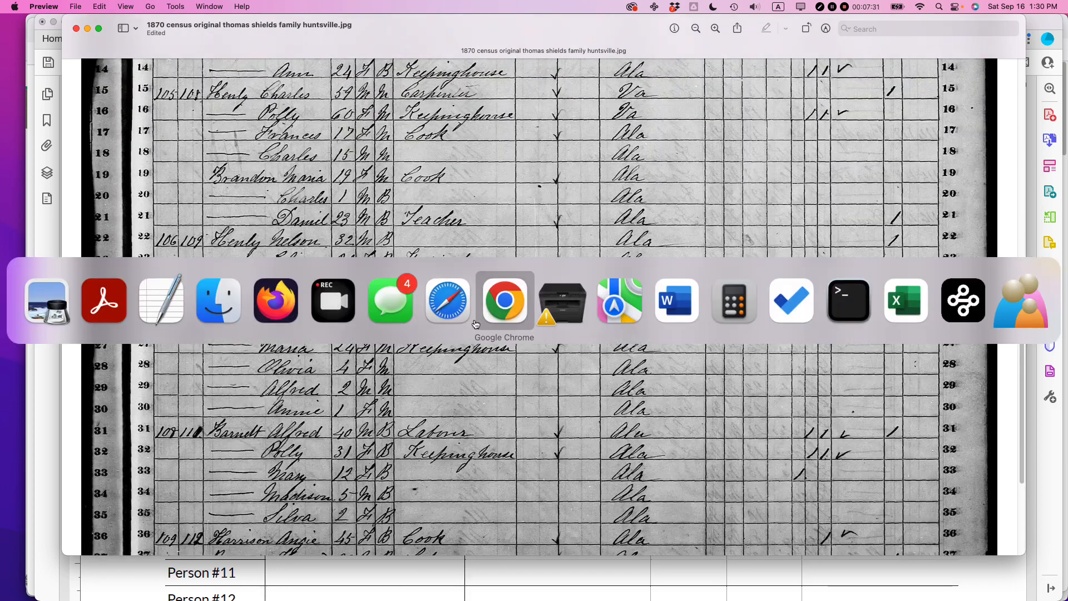
key("super+Tab")
key("super+Tab")
key("super+Tab")
key("super+Tab")
key("super+Tab")
key("super+Tab")
key("super+Tab")
key("super+Tab")
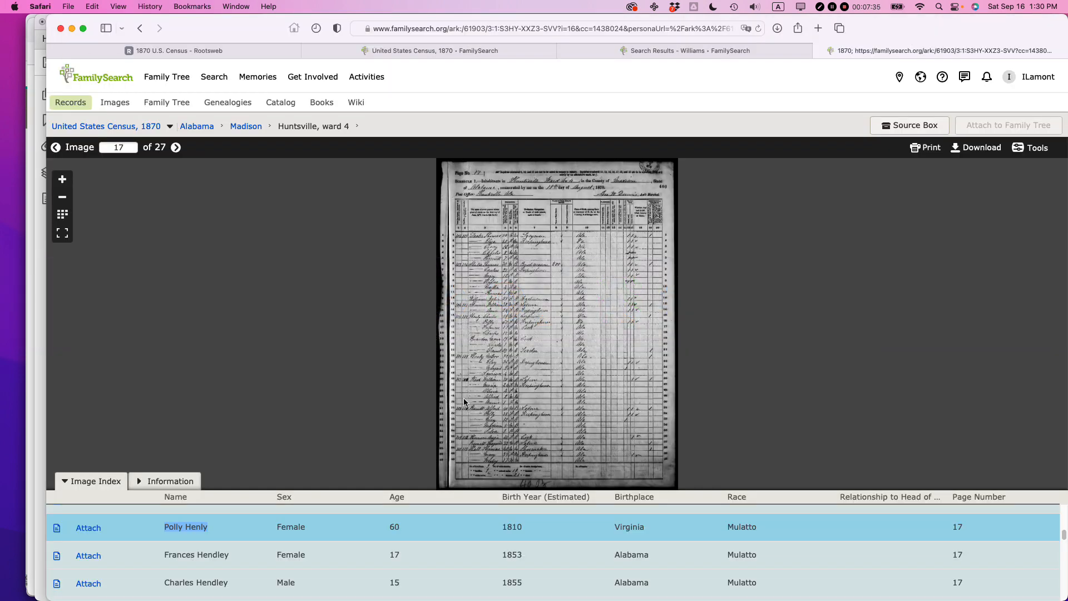
- Copy the head of household's full name from the first matching row of the FamilySearch image index
scroll(258, 555, "up", 5)
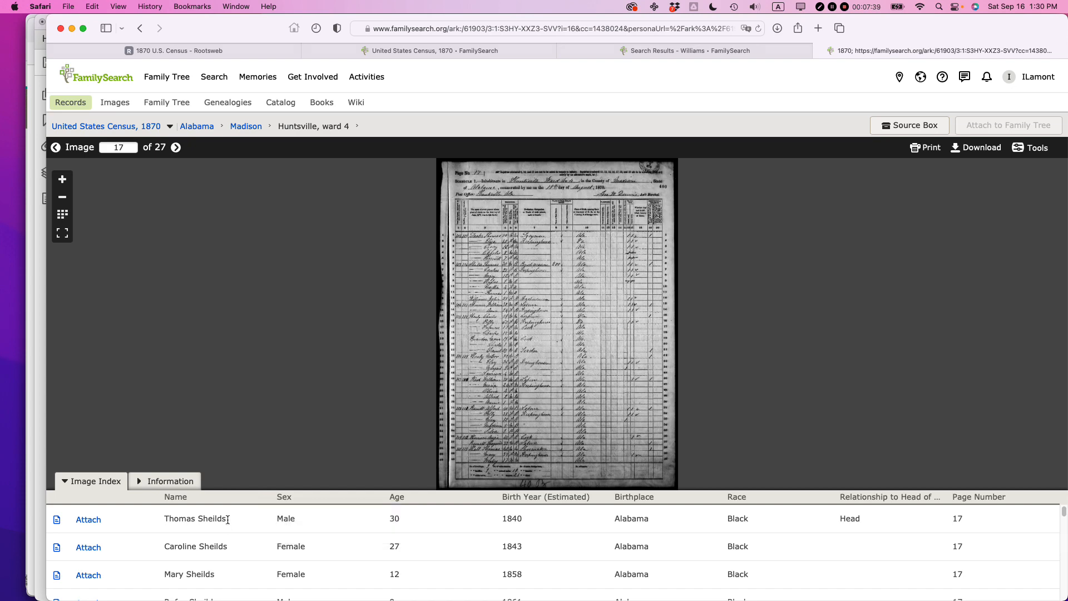
left_click_drag(227, 519, 164, 519)
key("super+c")
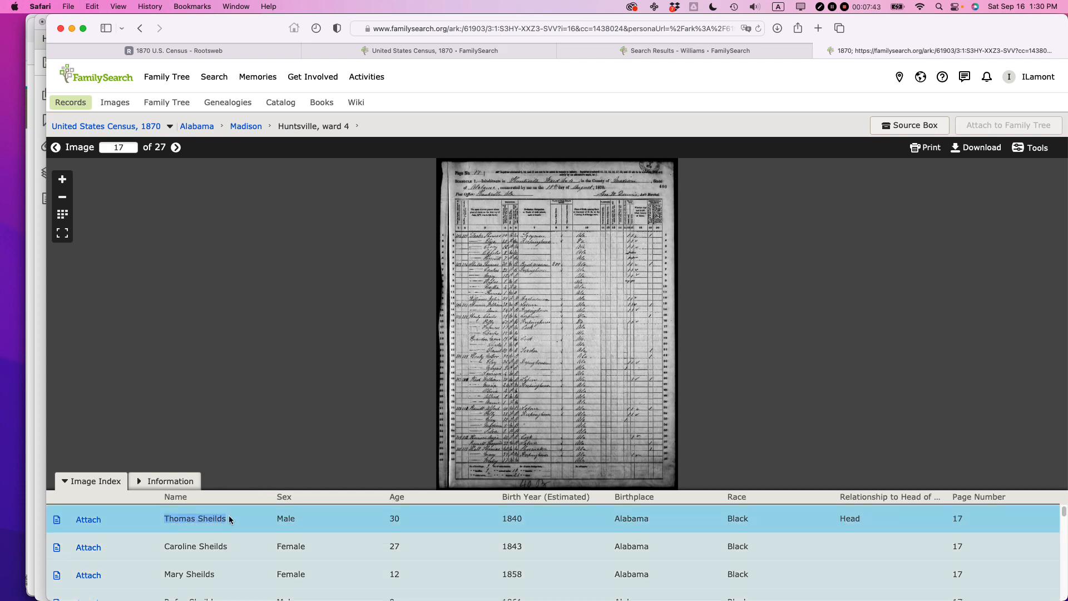
- Check the household's entries on the original census image, and paste the copied full name into Person #1's Surname field in the Acrobat tracker
key("super+Tab")
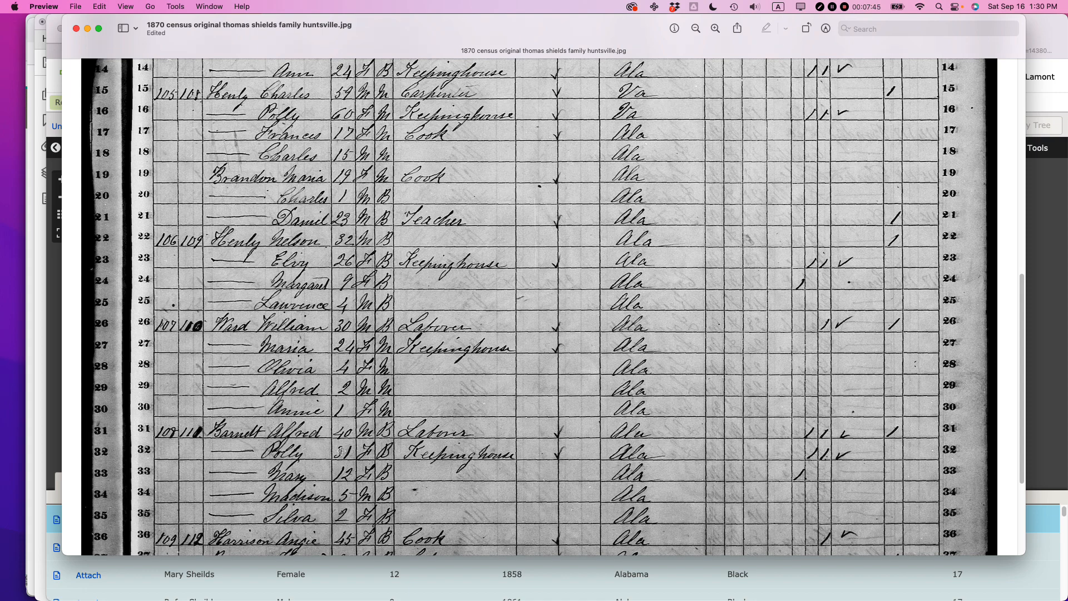
scroll(341, 450, "up", 5)
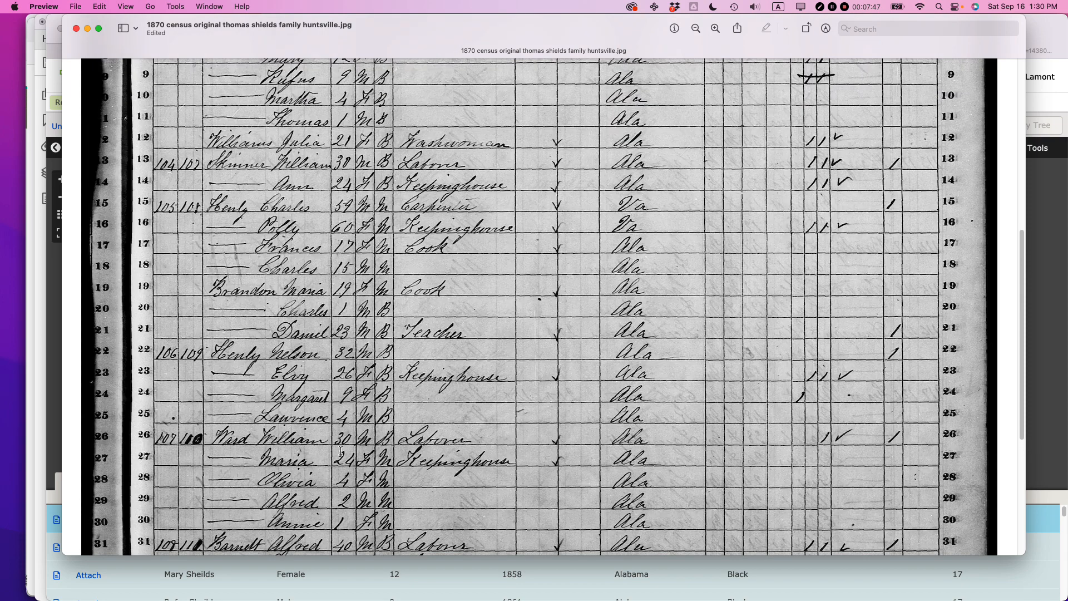
scroll(341, 450, "up", 1)
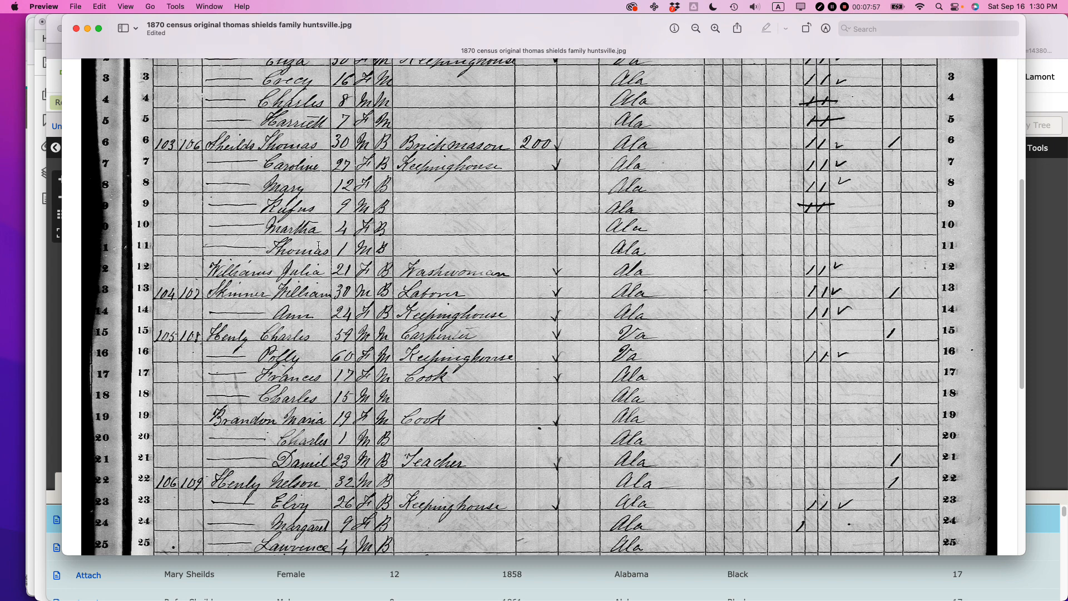
key("super+Tab")
key("super+Tab")
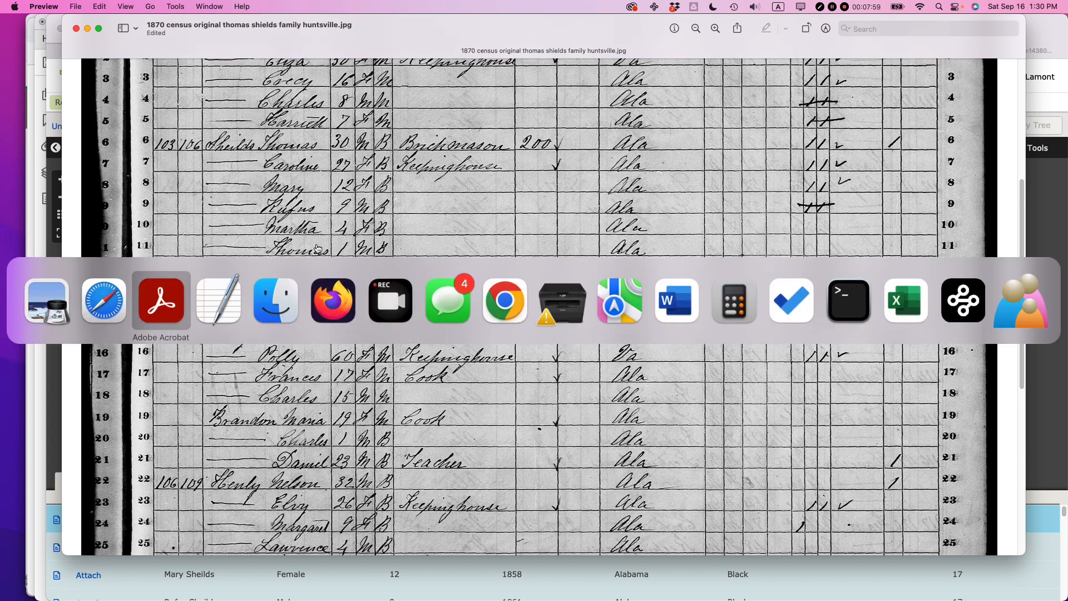
key("super+v")
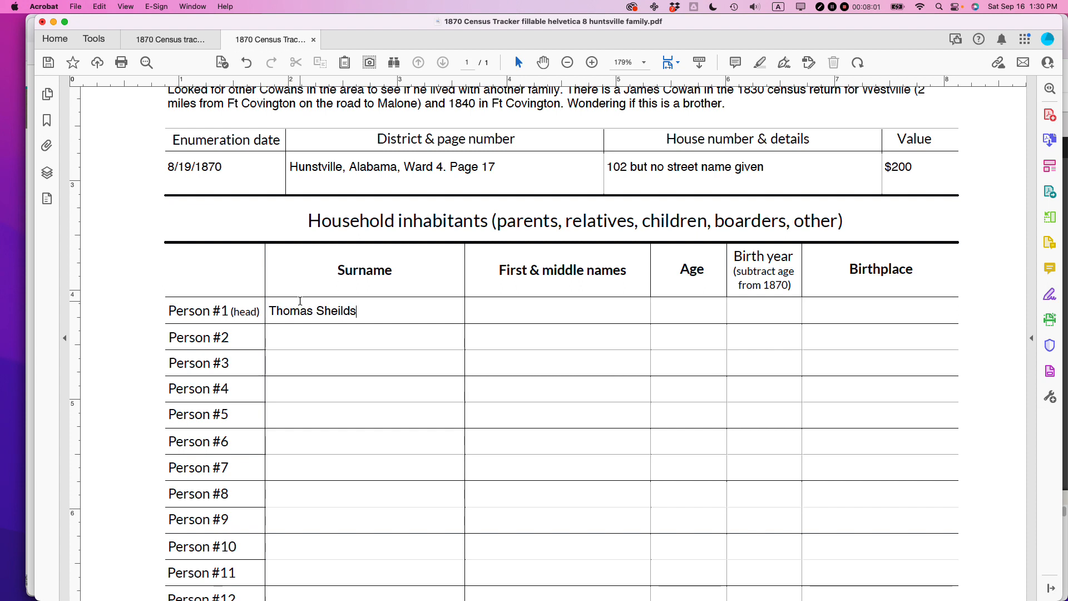
- Move the first name out of Person #1's Surname field into the First & middle names field
key("shift+super+Left")
key("super+x")
key("Tab")
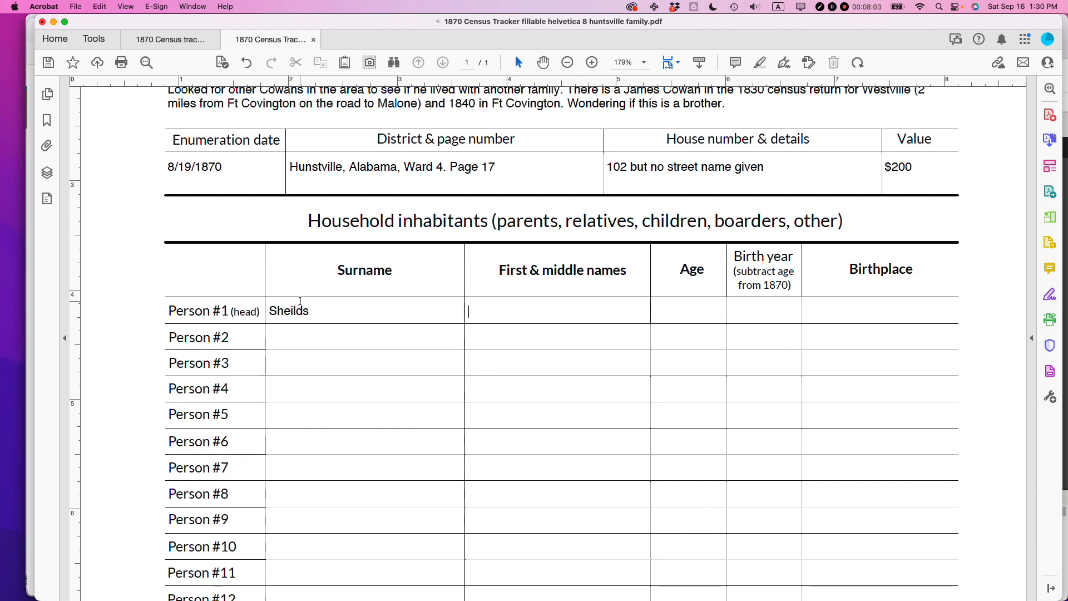
key("super+v")
key("Tab")
- Look up the head's age on the census image, and enter age 30 and birth year 1840 for Person #1
key("super+Tab")
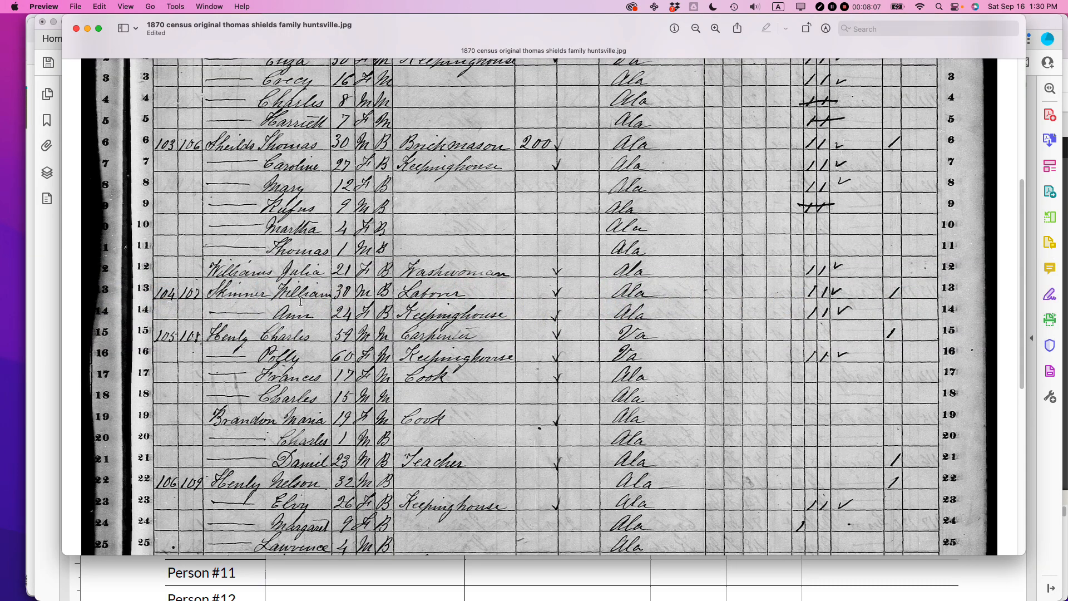
scroll(354, 304, "up", 2)
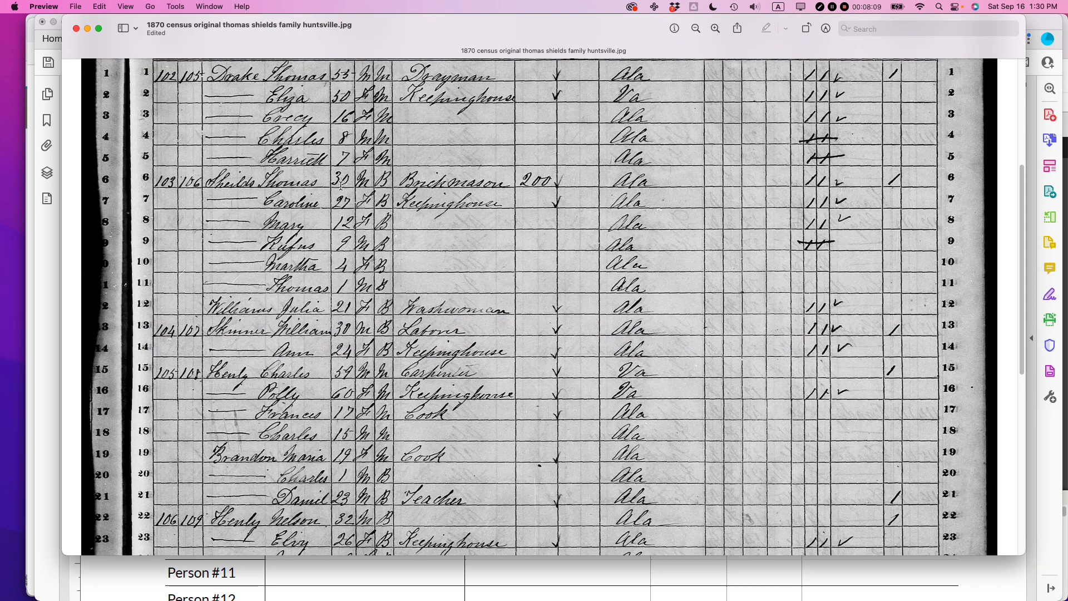
key("super+Tab")
type("3")
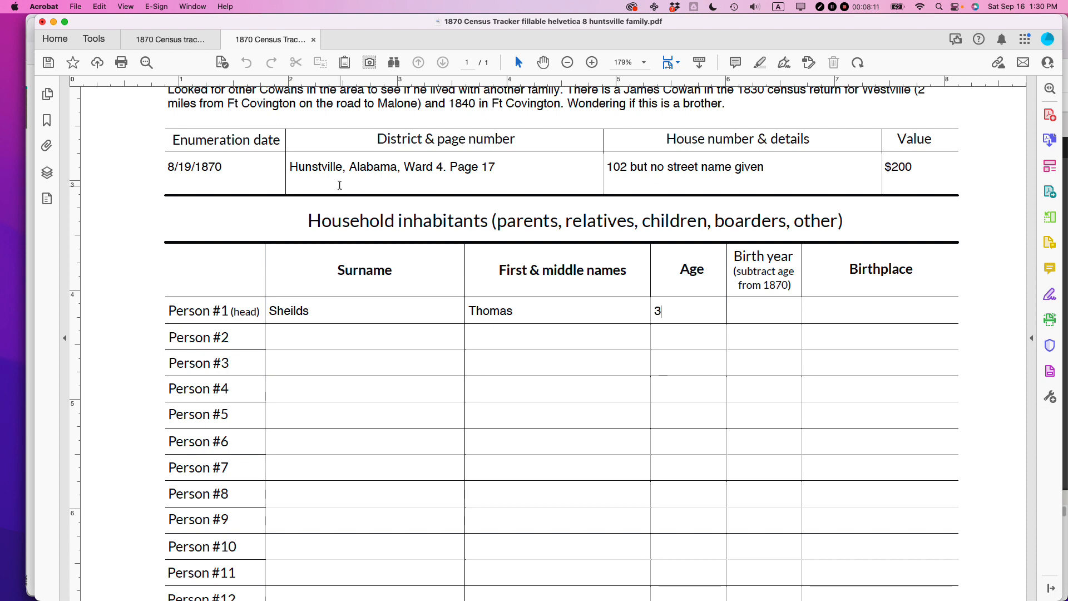
type("0")
key("Tab")
type("1840")
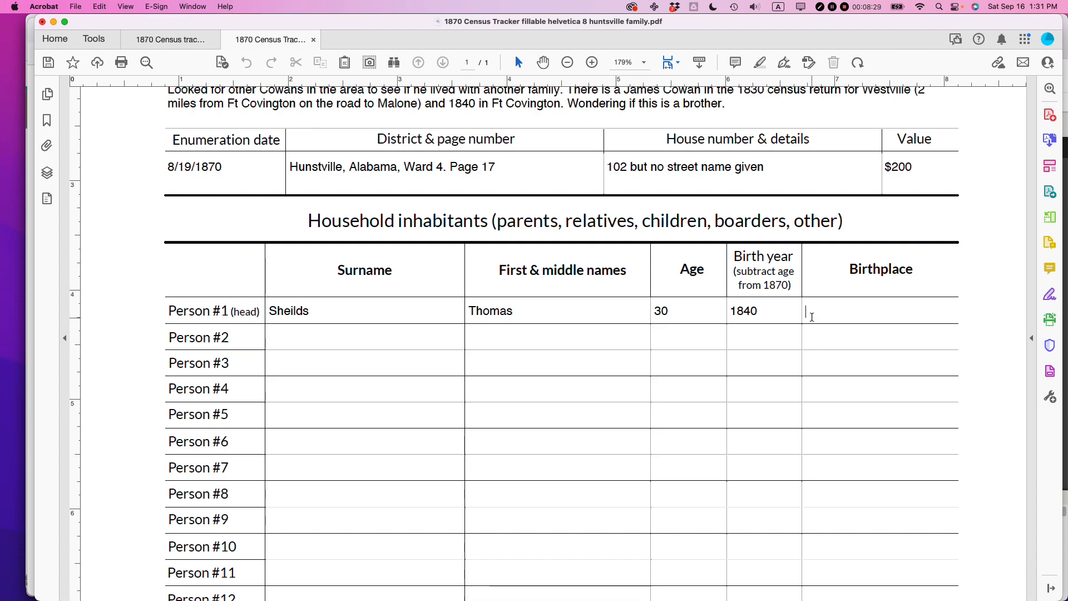
- Check the place of birth on the census image and enter Alabama as Person #1's birthplace
key("super+Tab")
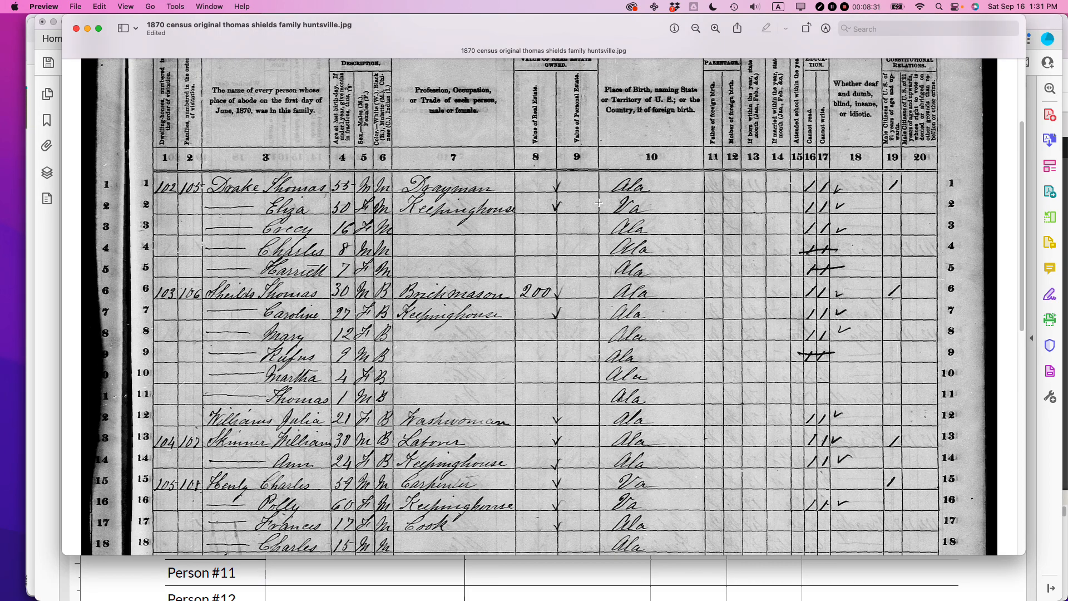
key("super+Tab")
type("A")
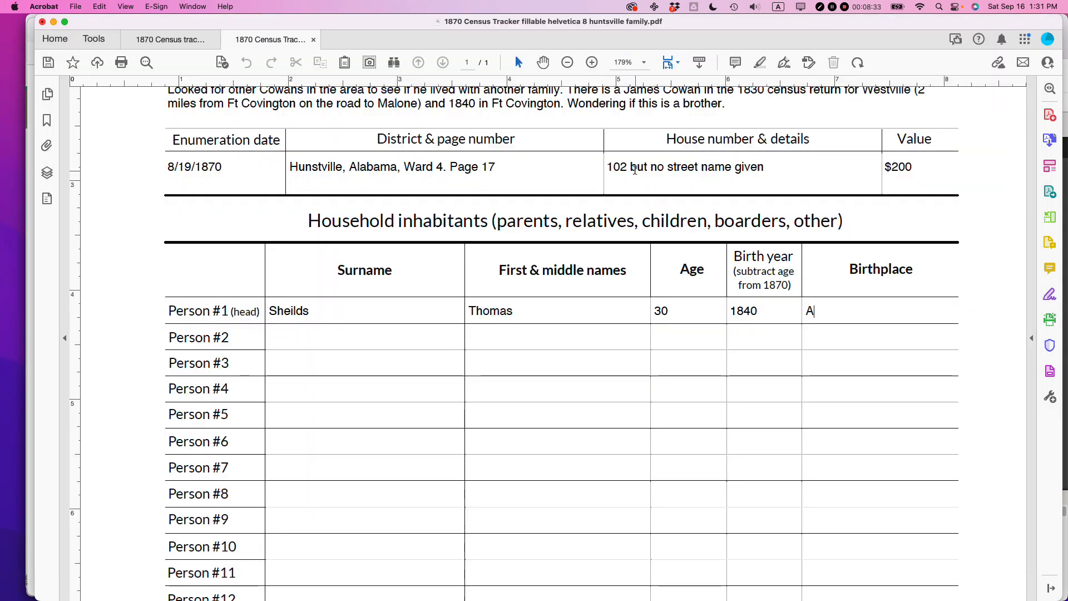
type("labama")
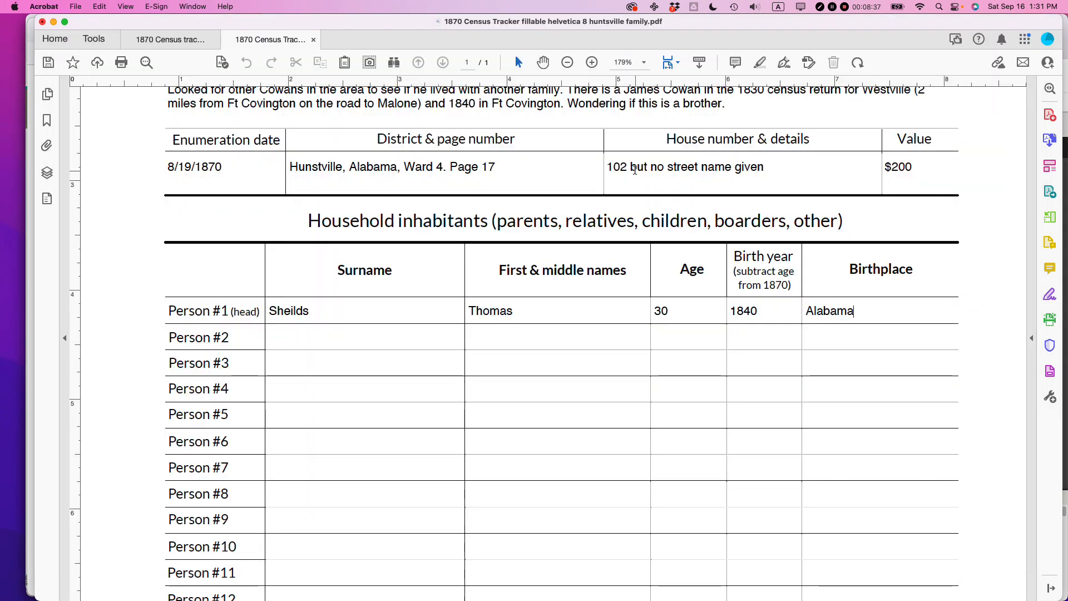
- Activate Person #2's Surname field, and copy the second household member's full name from the FamilySearch index in Safari
left_click(275, 343)
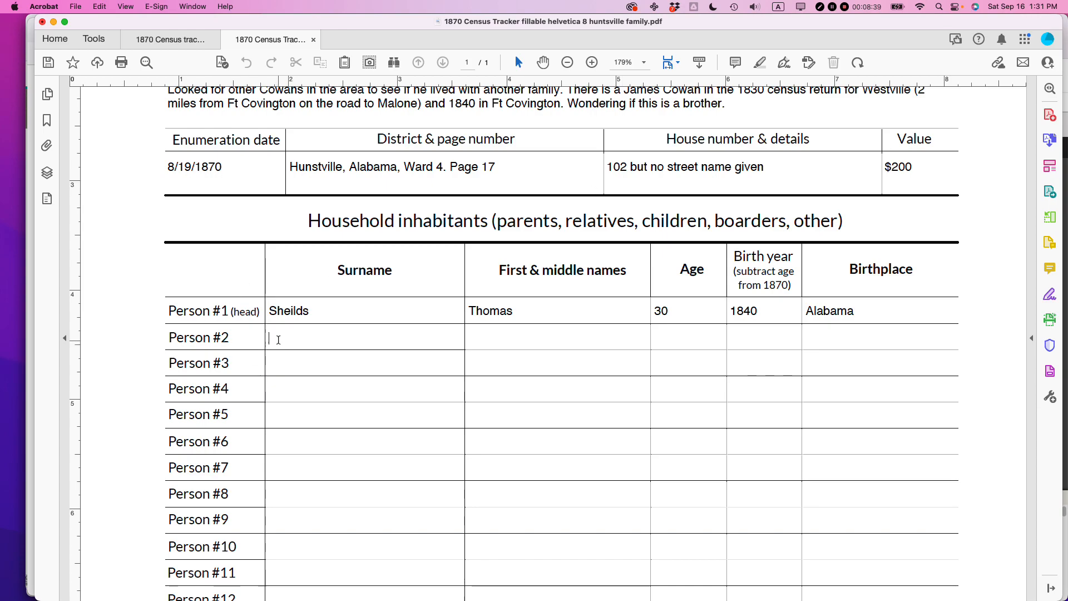
key("super+Tab")
scroll(451, 388, "up", 3)
scroll(450, 387, "down", 10)
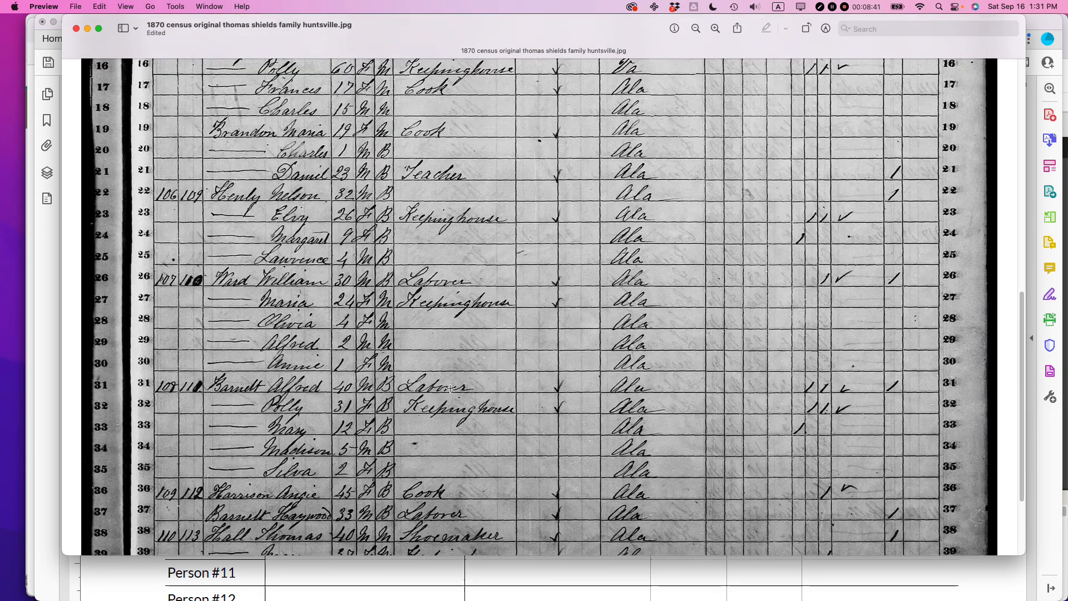
key("super+Tab")
key("super+Tab")
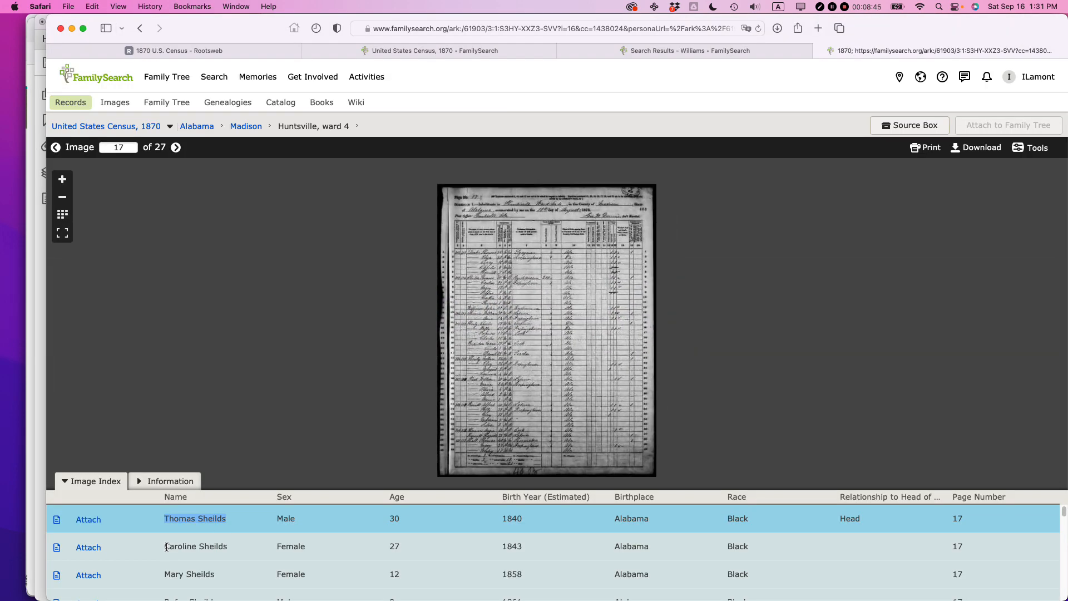
left_click_drag(165, 546, 231, 547)
key("super+c")
- Paste the copied name into Person #2's Surname field in Acrobat, and move the first name to the First & middle names field
key("super+Tab")
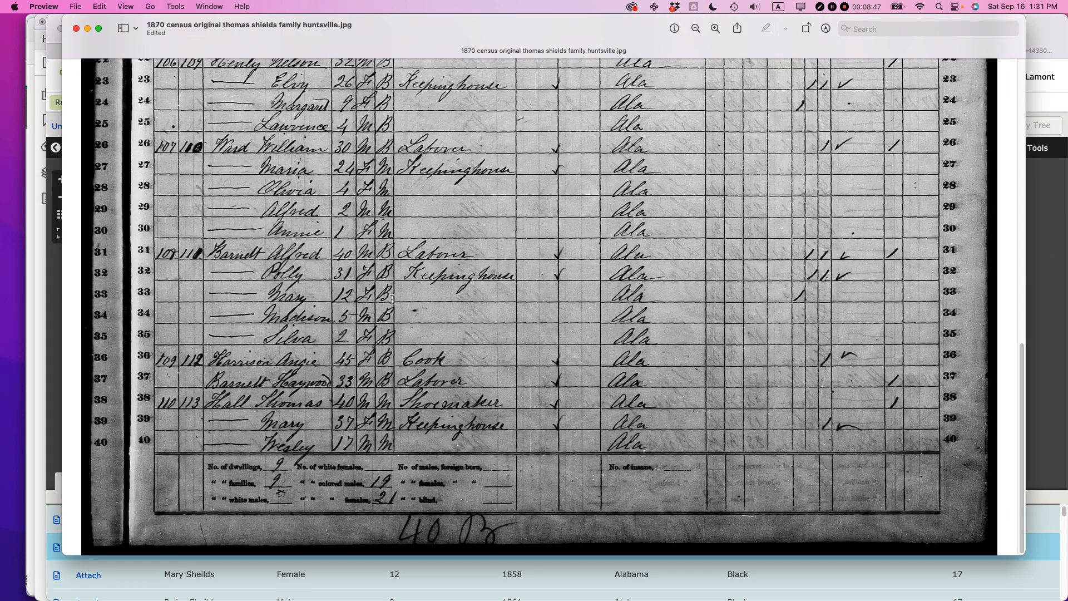
key("super+Tab")
key("super+Tab")
key("super+v")
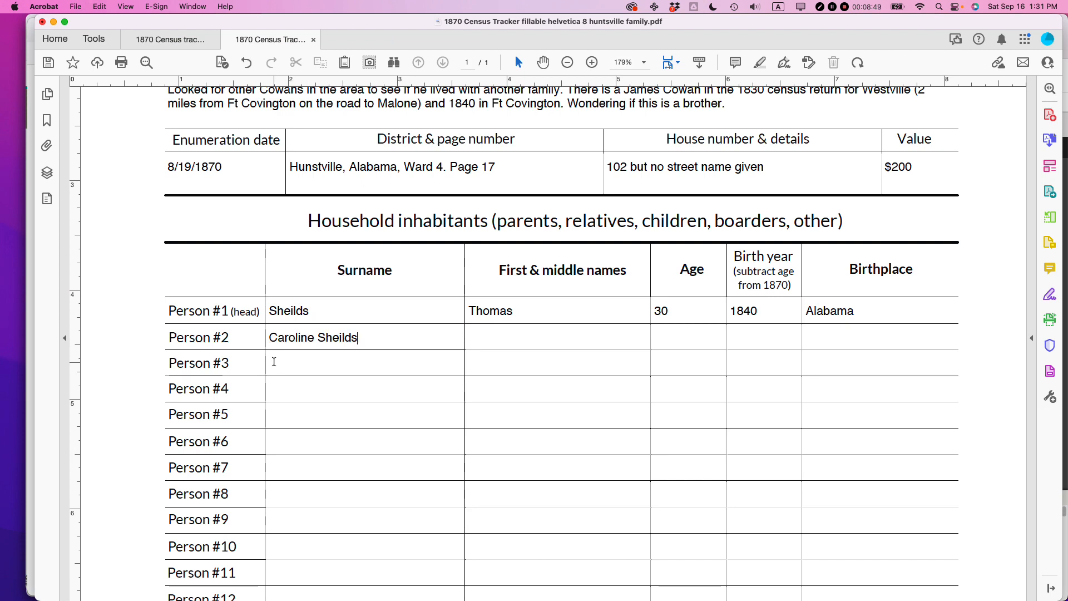
key("alt+Left")
key("alt+shift+Left")
key("super+x")
key("Tab")
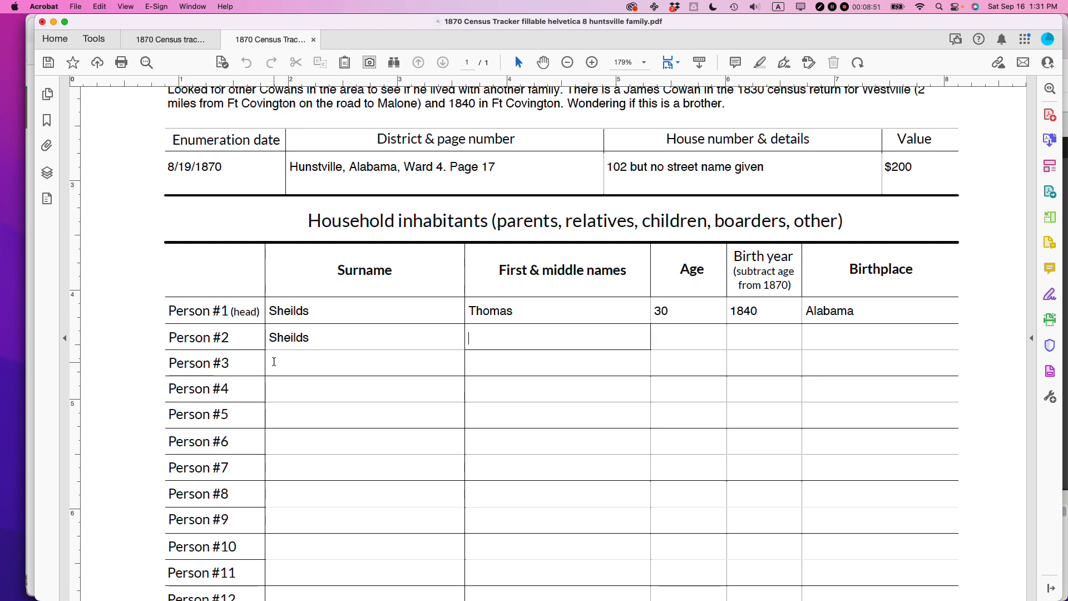
key("super+v")
- Enter age 27, birth year 1843 and birthplace Alabama for Person #2
key("Tab")
type("27")
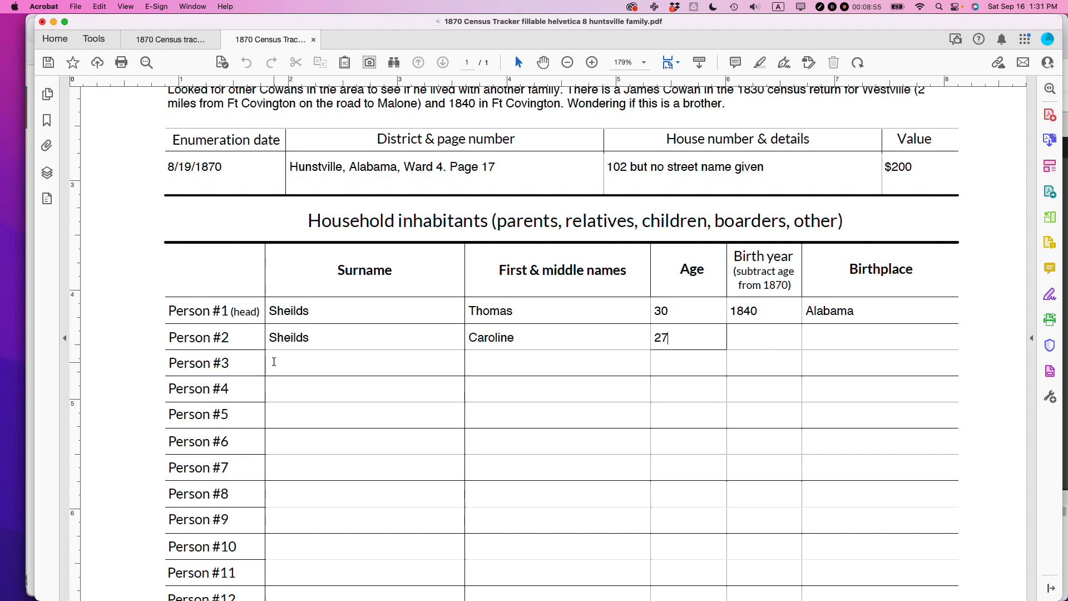
key("Tab")
type("1843")
key("Tab")
type("A")
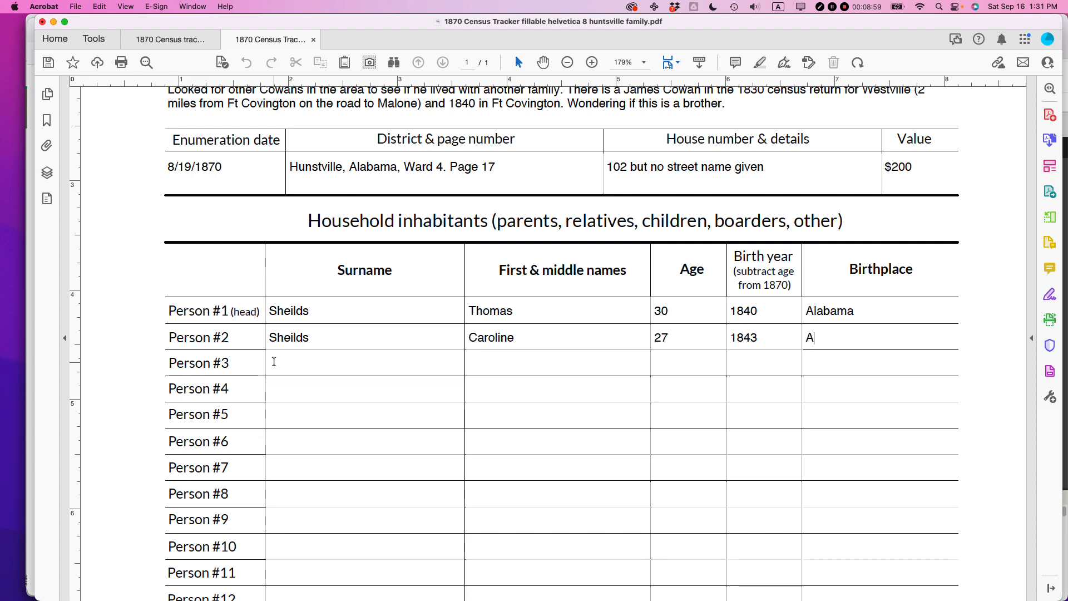
type("labama")
- Label the first Additional details row with #1 and the head of household's first name
scroll(376, 341, "down", 4)
scroll(375, 341, "down", 5)
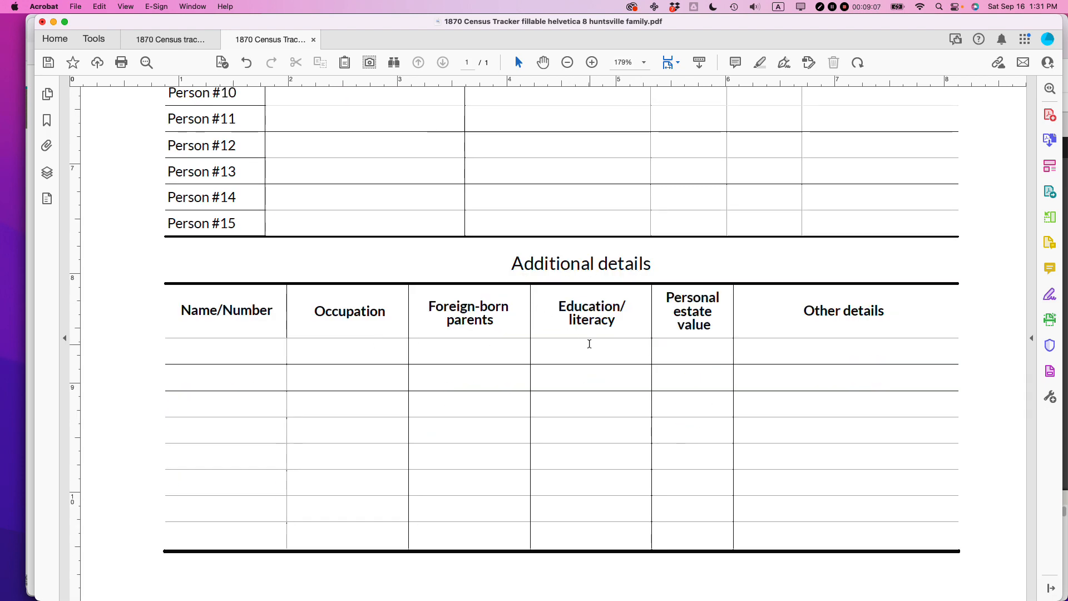
scroll(588, 344, "up", 7)
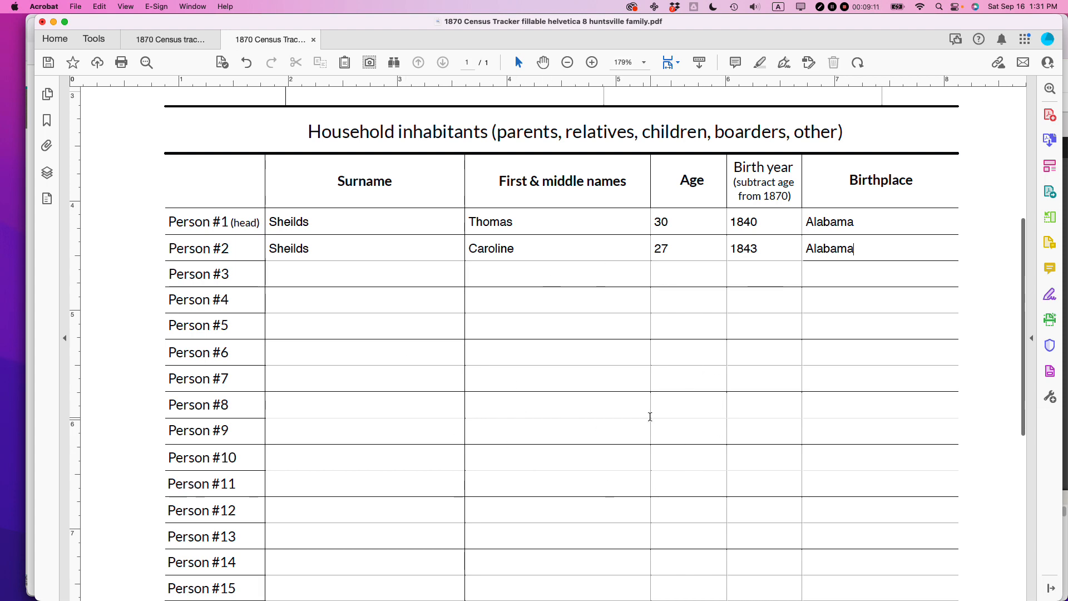
scroll(649, 416, "down", 4)
scroll(649, 415, "up", 4)
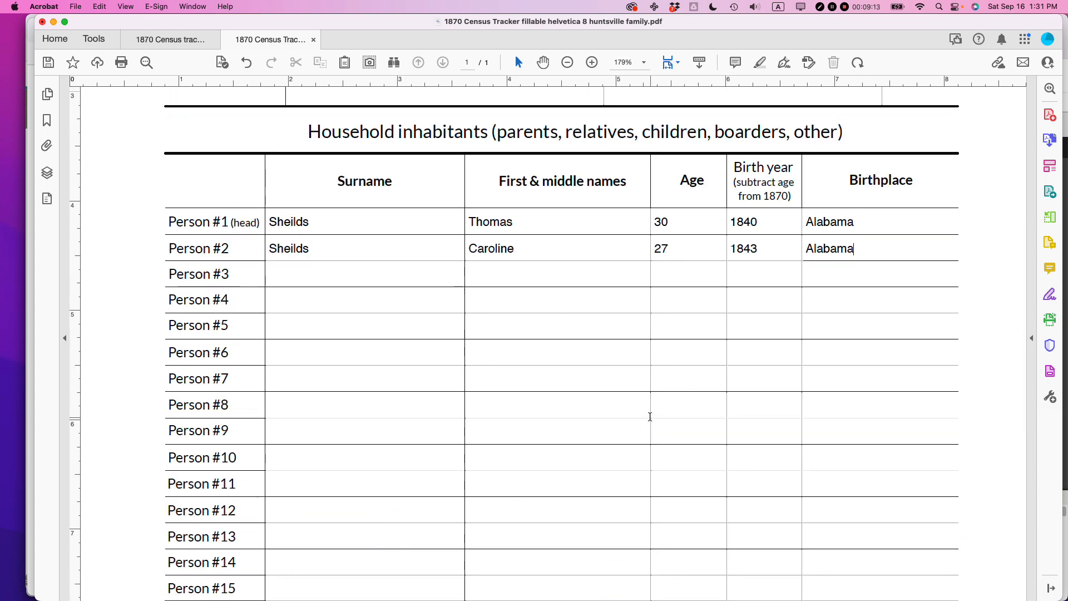
scroll(470, 304, "down", 6)
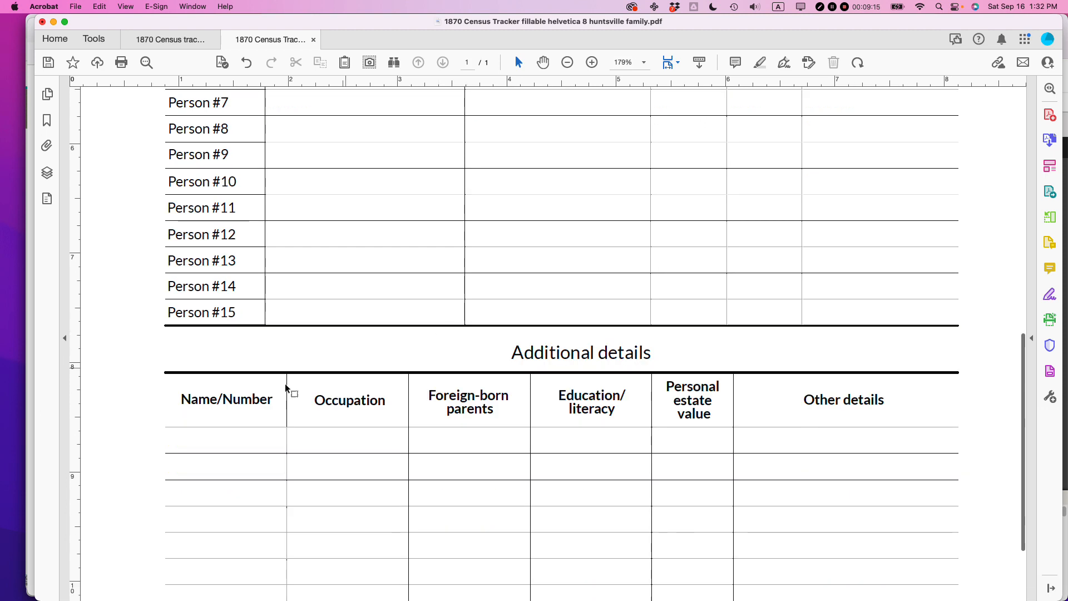
left_click(186, 444)
type("#1 T")
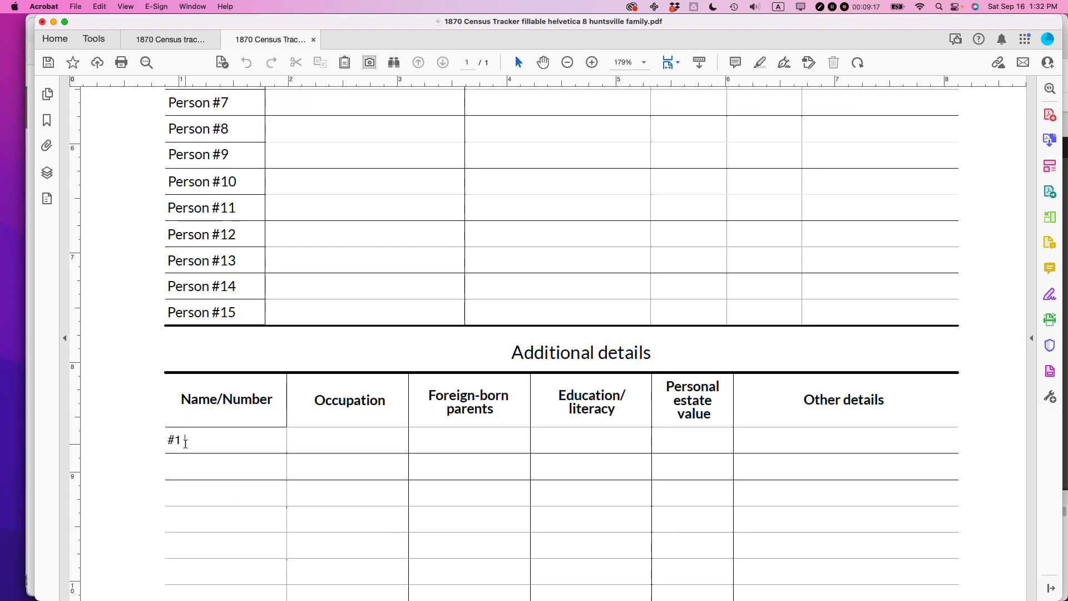
type("homas")
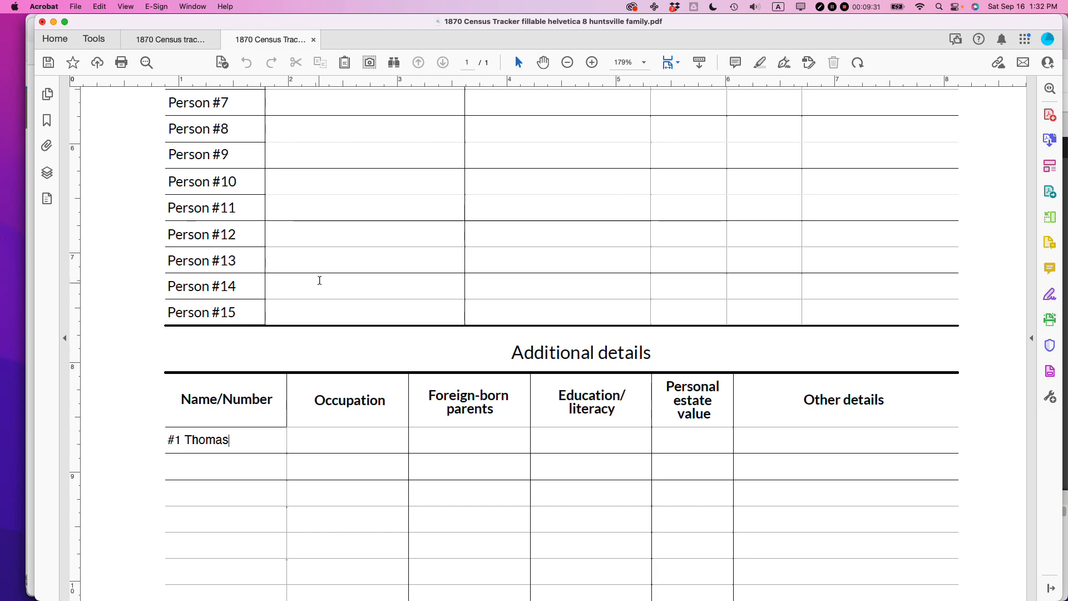
- Enter Brickmason as person #1's occupation and No for foreign-born parents in the Additional details table
scroll(319, 280, "up", 10)
scroll(259, 338, "down", 10)
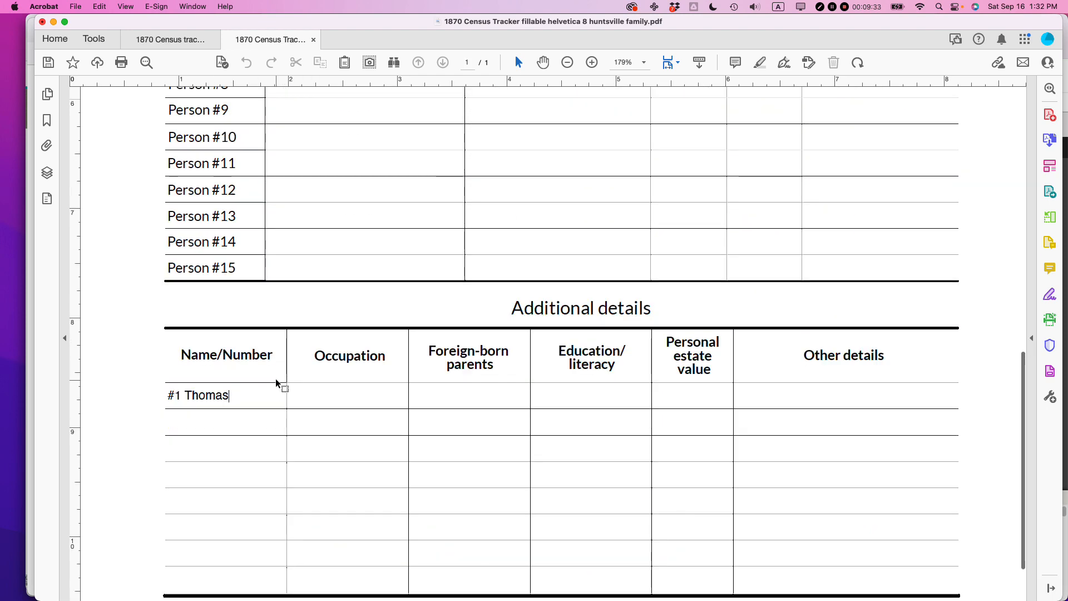
left_click(302, 398)
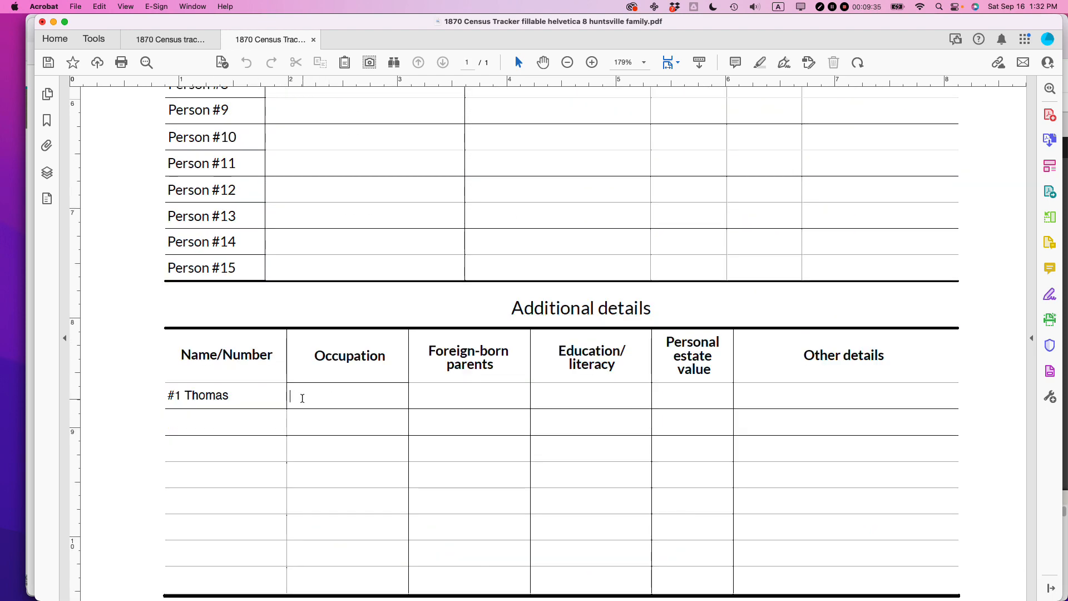
type("Brickmason")
key("Tab")
type("No")
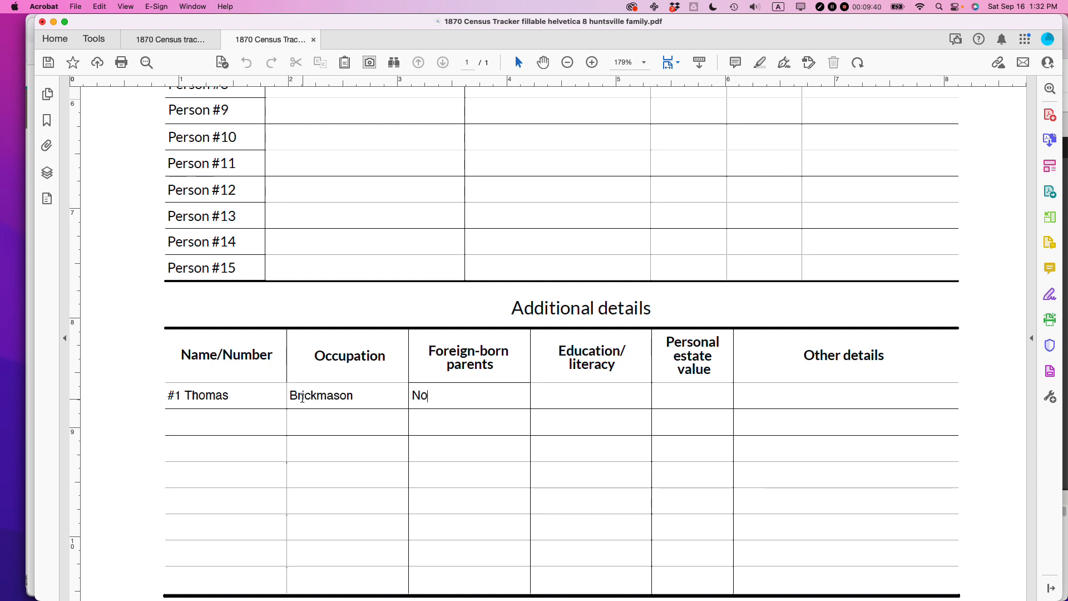
- Consult the column headings and the head of household's line on the original census image, and return to the tracker
key("super+Tab")
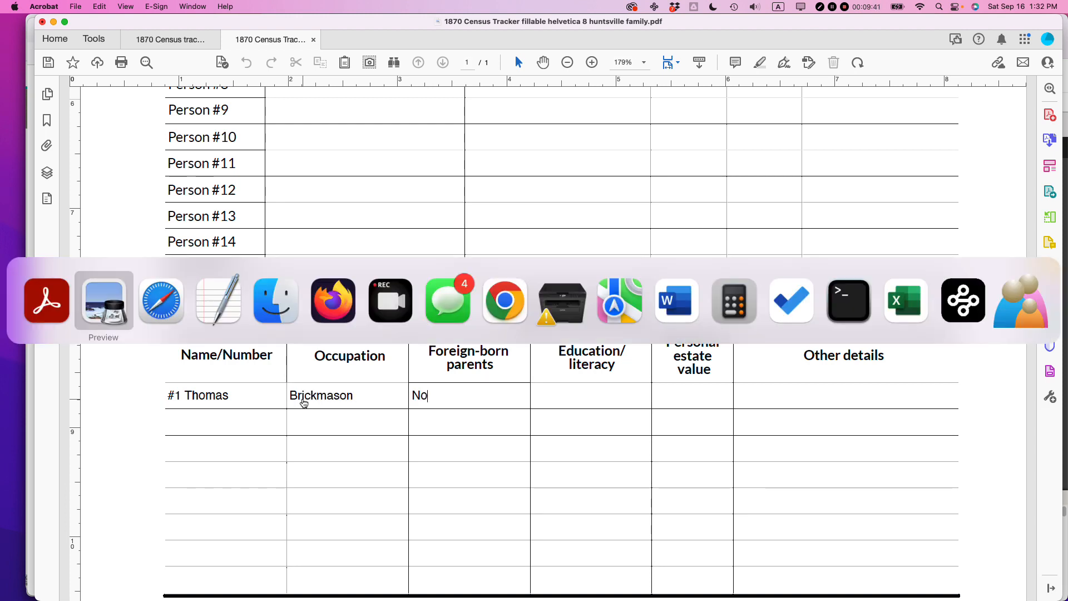
scroll(831, 343, "up", 10)
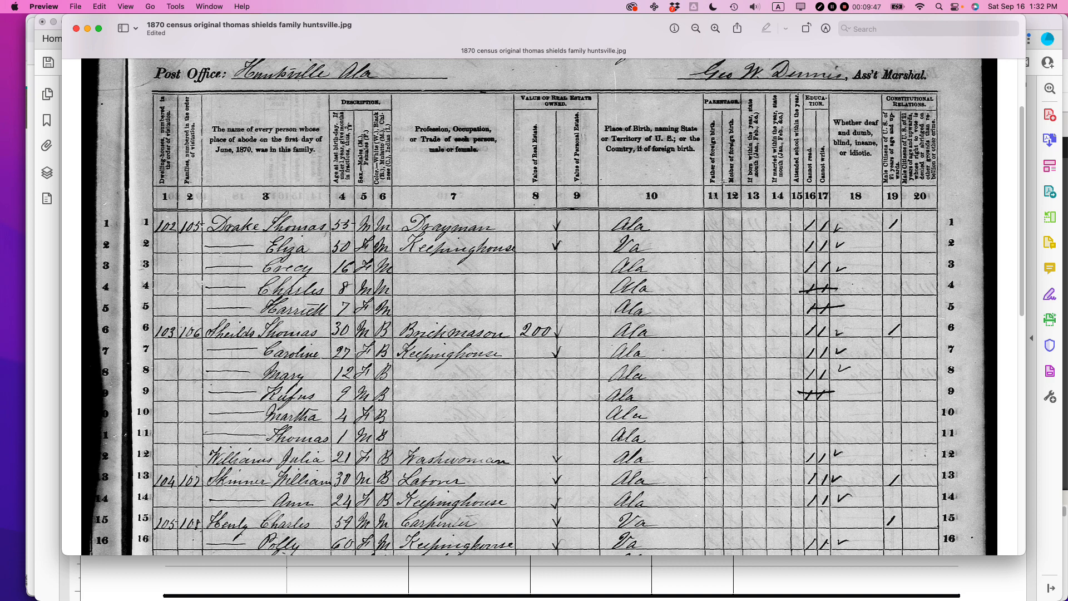
key("super+Tab")
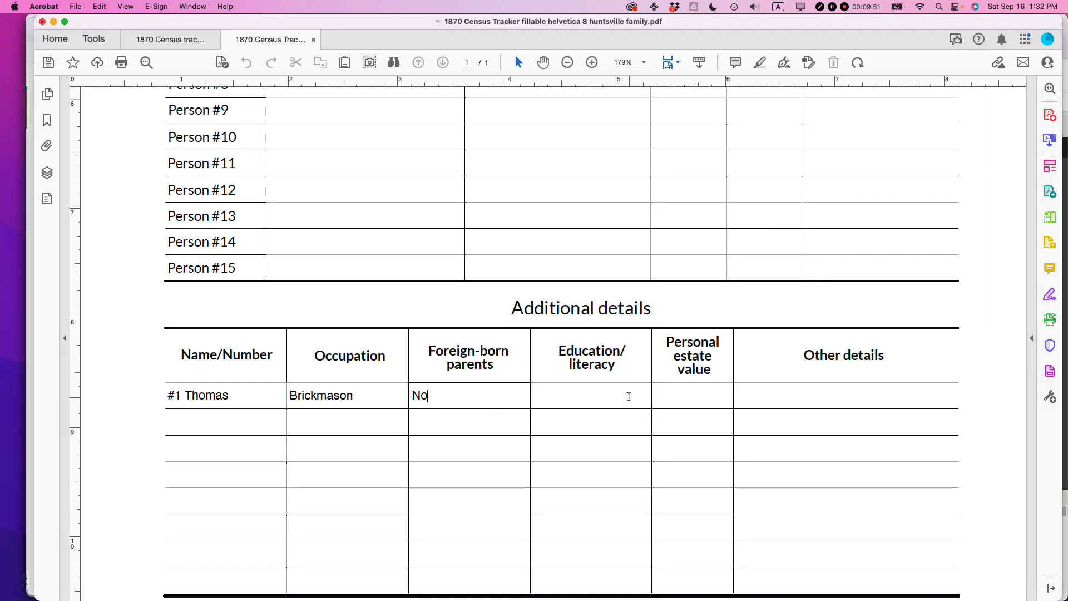
- Check the head of household's literacy marks on the original census page and enter "Cant read/write" under Education/literacy for person #1
left_click(570, 395)
key("super+Tab")
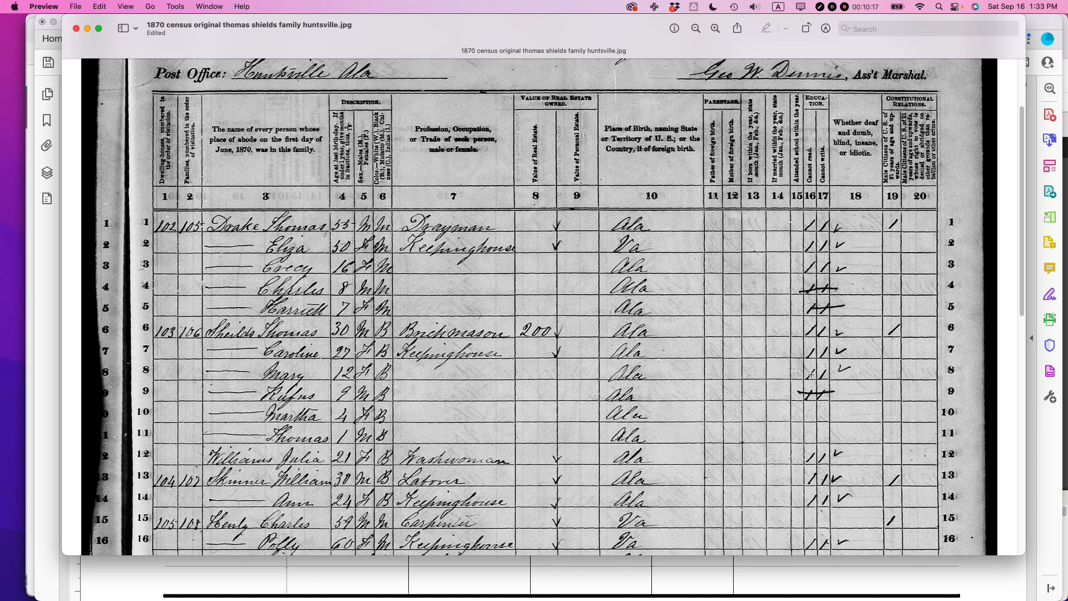
key("super+Tab")
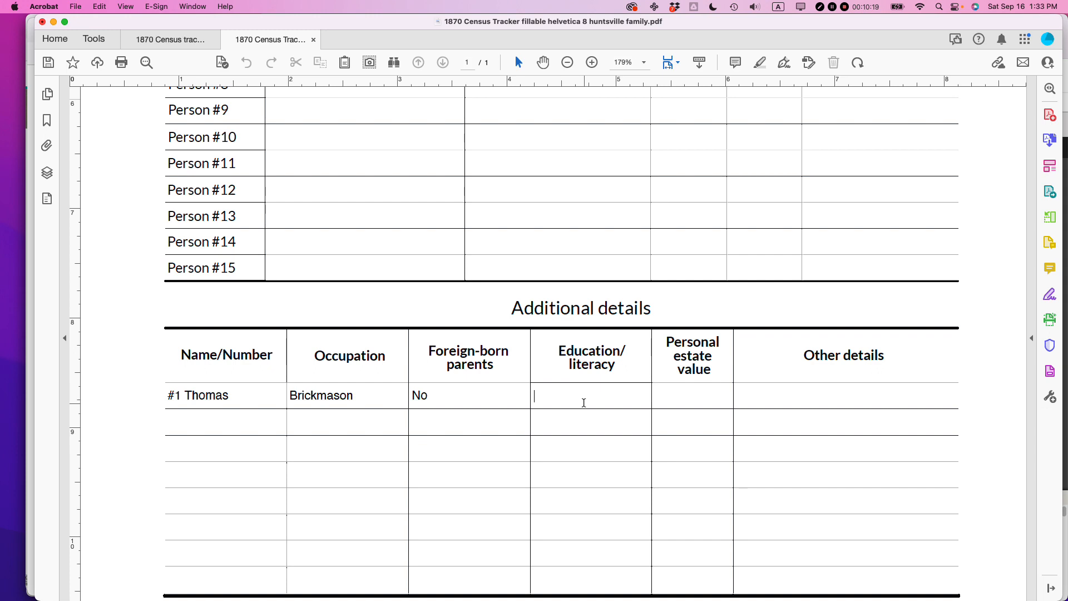
type("Cant read/write")
key("Tab")
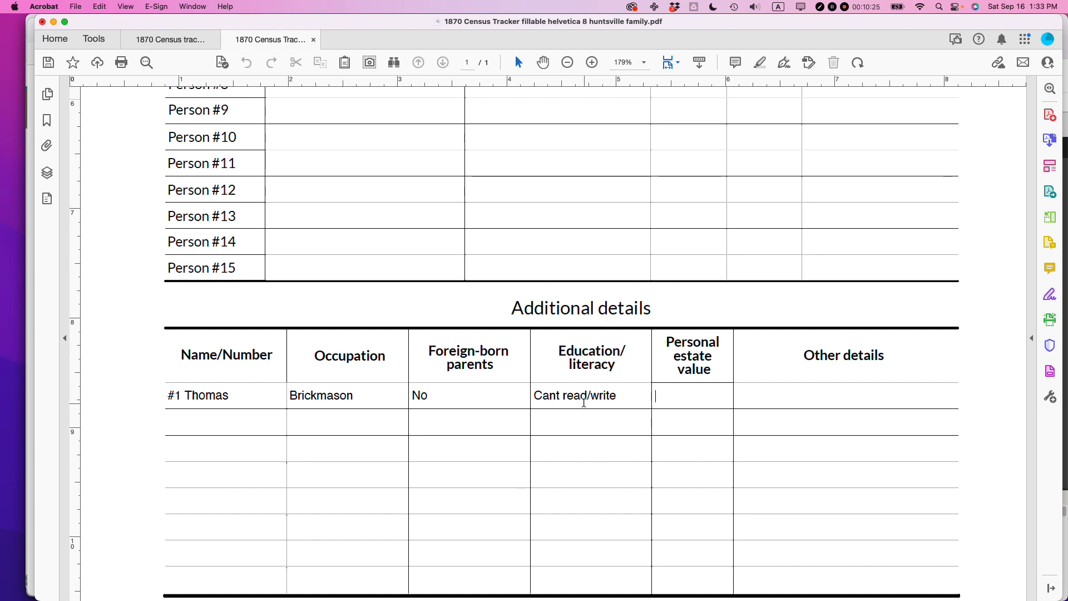
- Check the census page and enter "Boarder or relative" with the boarder's full name under Other details for person #1
key("Tab")
key("super+Tab")
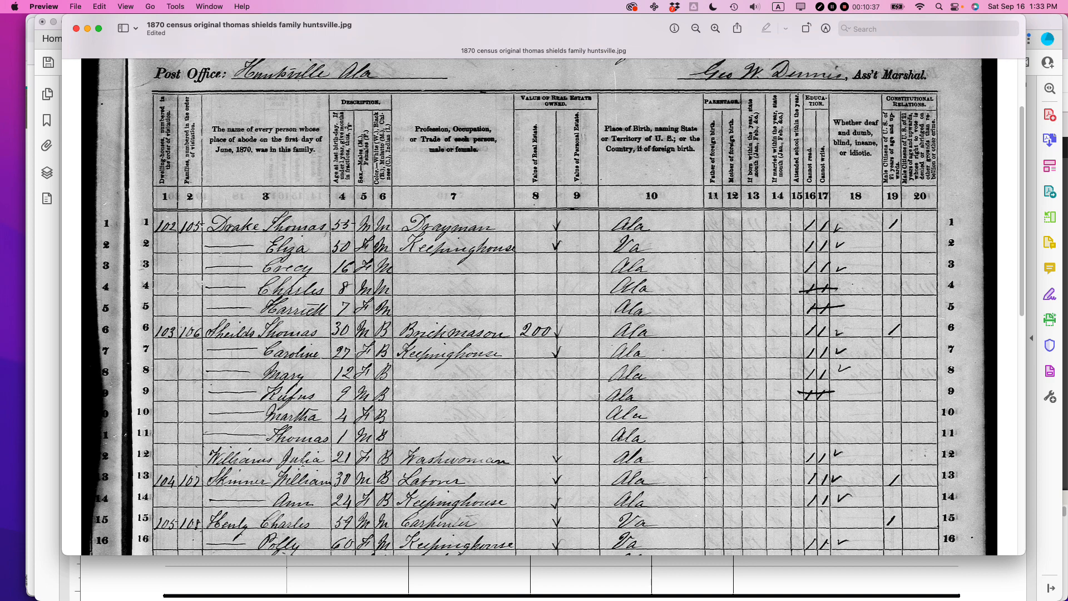
key("super+Tab")
type("Bo")
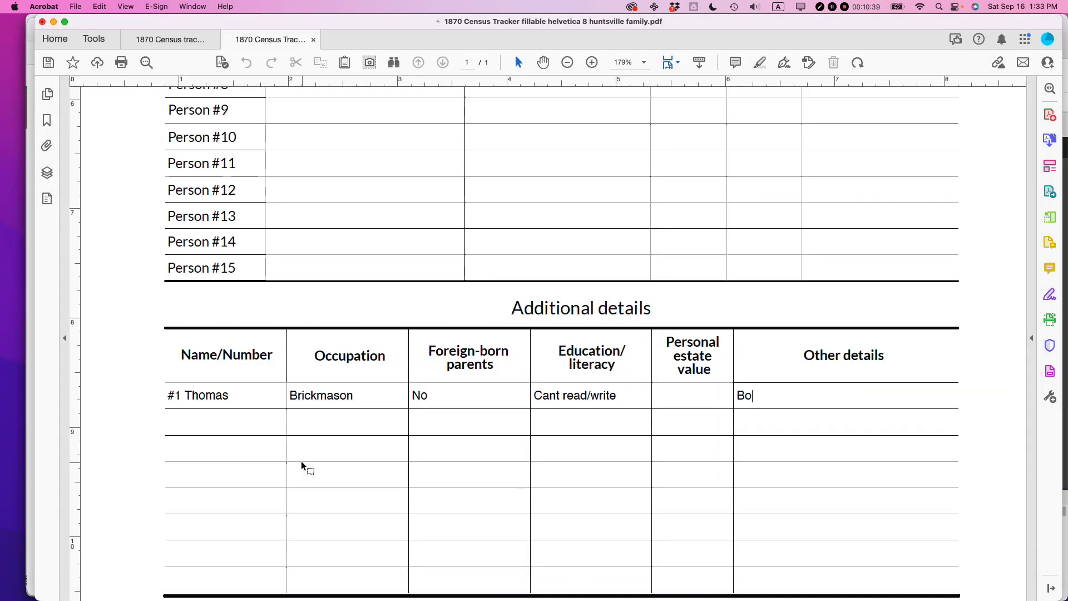
type("arder or relative Ju")
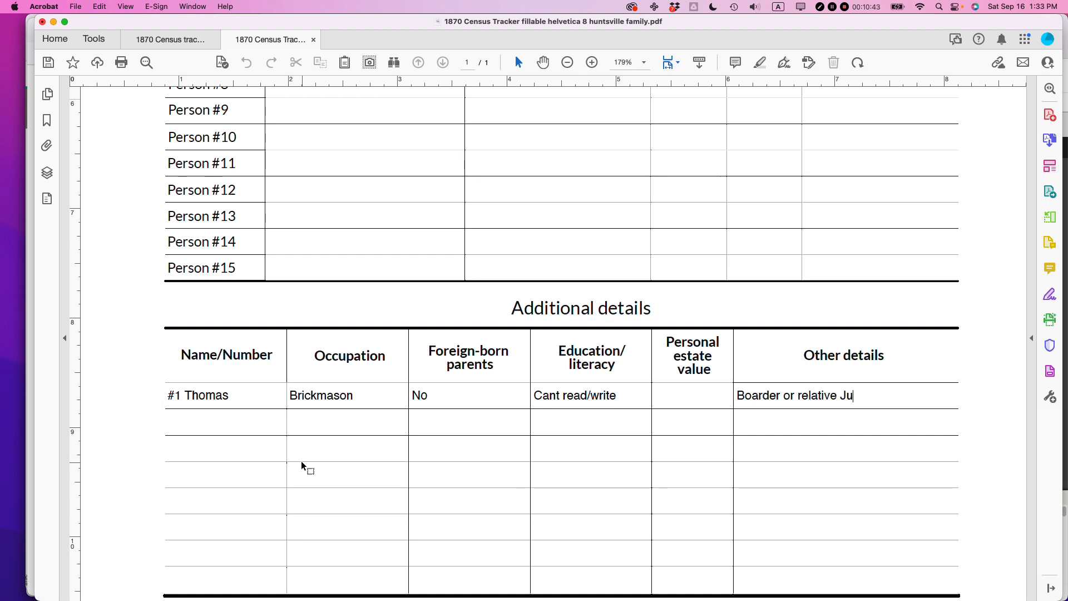
type("lia Williams")
key("Left")
key("Left")
key("Left")
key("Left")
key("Left")
key("Left")
key("Left")
key("Left")
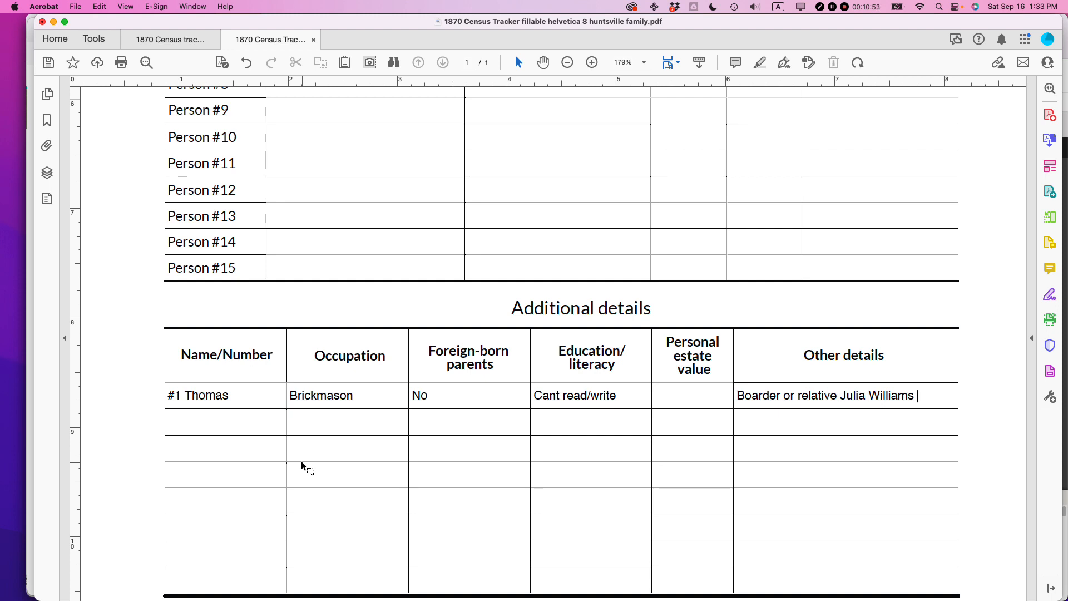
- Label the second Additional details row with #2 and the wife's first name, and enter Keeping house as her occupation
left_click(178, 422)
type("#2 Carol")
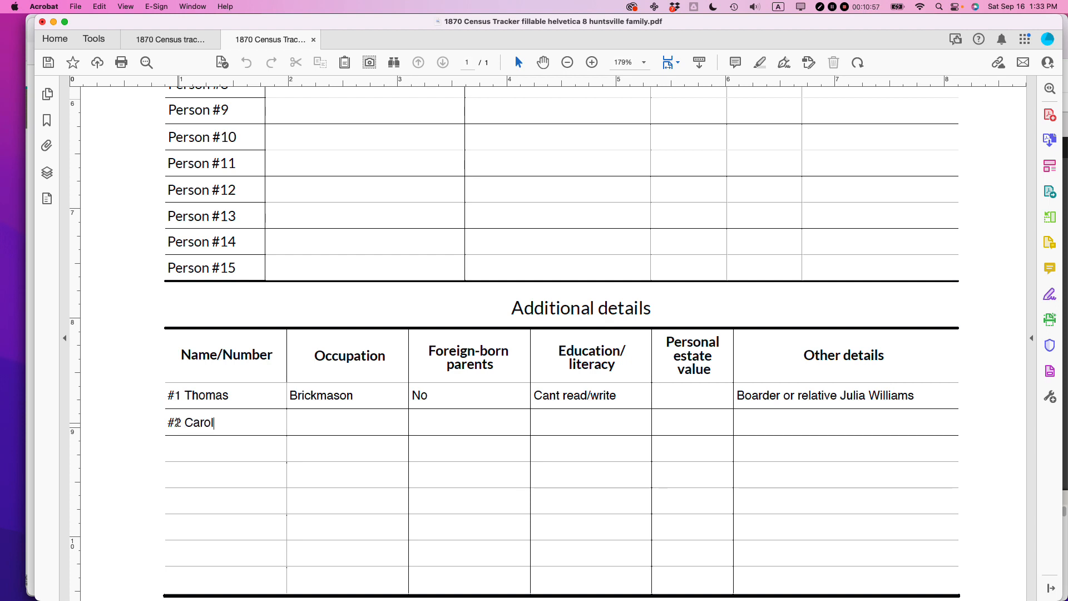
type("ina")
key("Tab")
type("Keeping house")
- Save the filled-in tracker PDF under its current file name
scroll(362, 381, "up", 15)
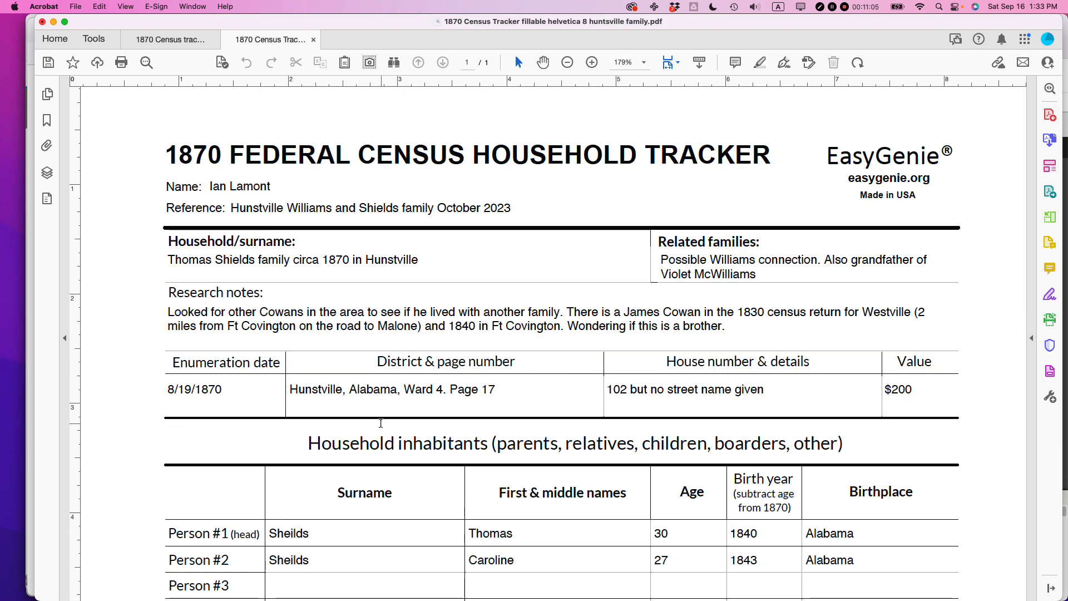
left_click(75, 7)
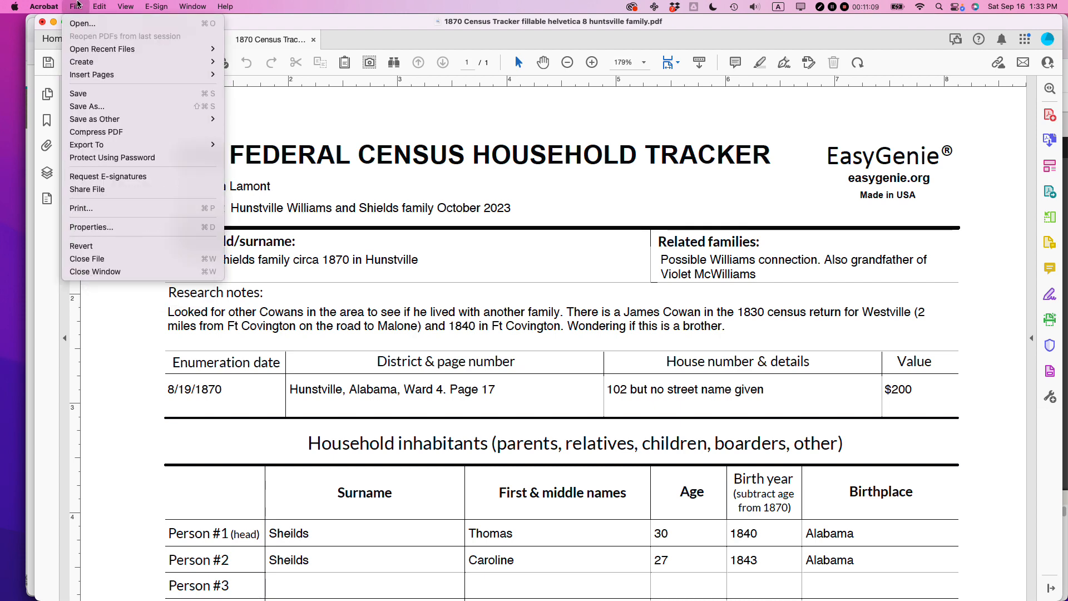
left_click(89, 99)
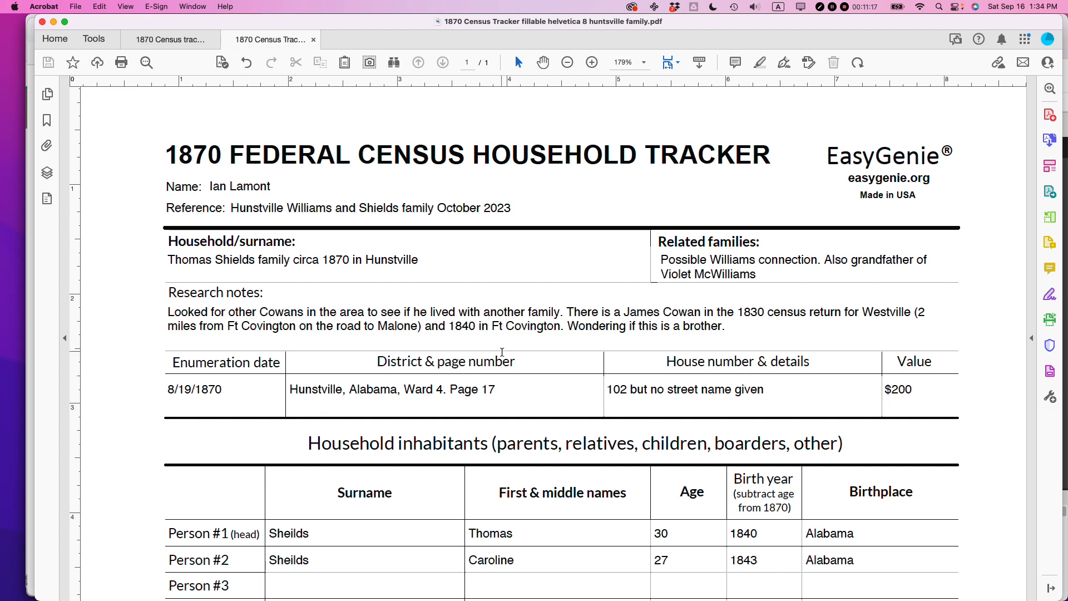
- Review the tracker's Research notes and Related families text, consulting the top of the original census page in between
scroll(498, 383, "down", 1)
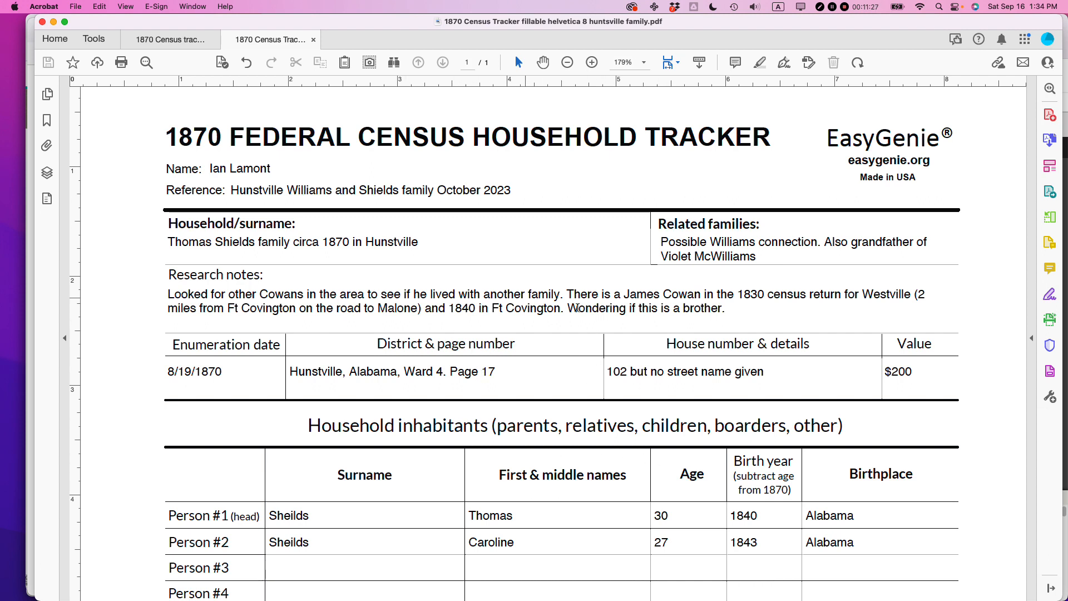
scroll(563, 369, "down", 3)
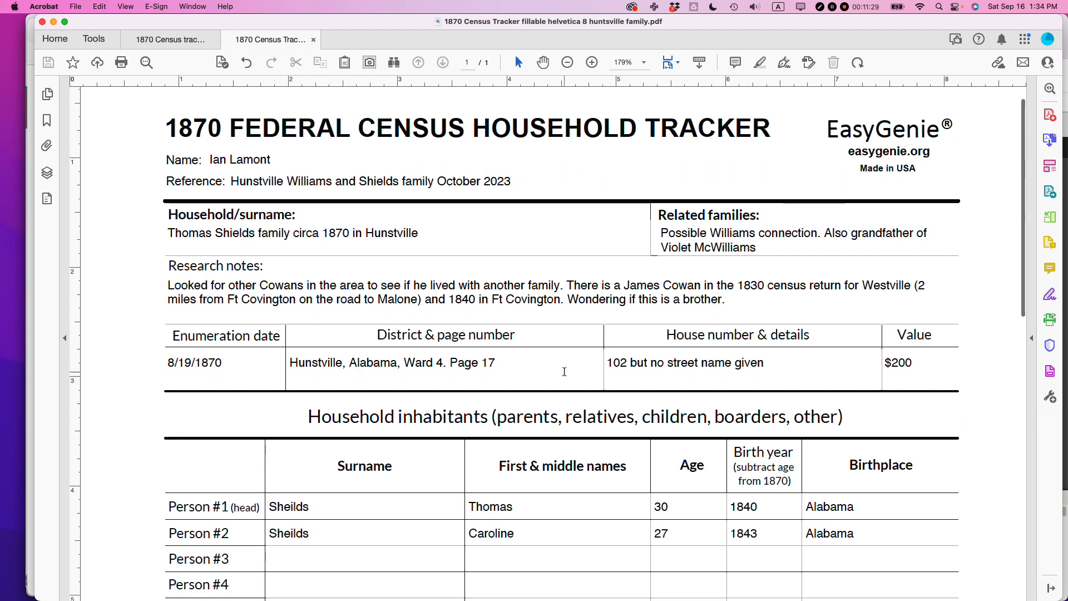
scroll(563, 371, "up", 1)
triple_click(410, 254)
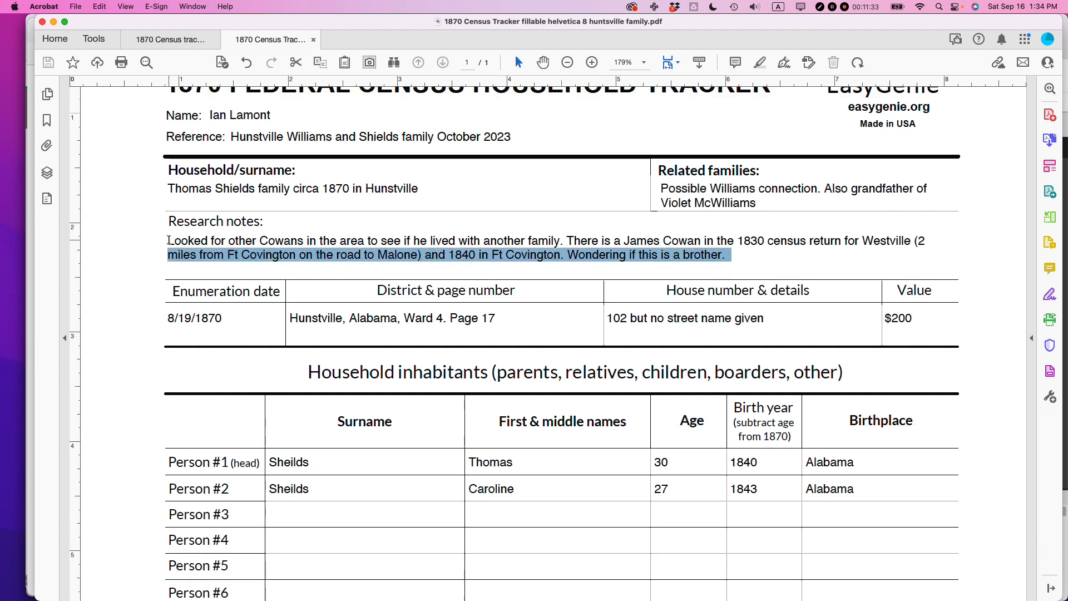
left_click_drag(170, 241, 734, 256)
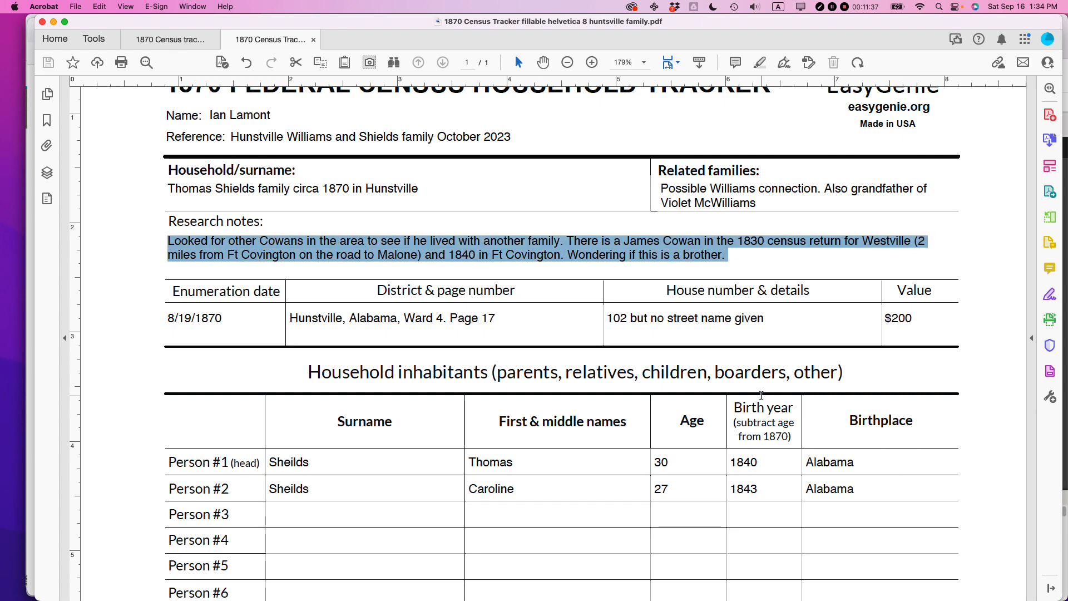
key("super+Tab")
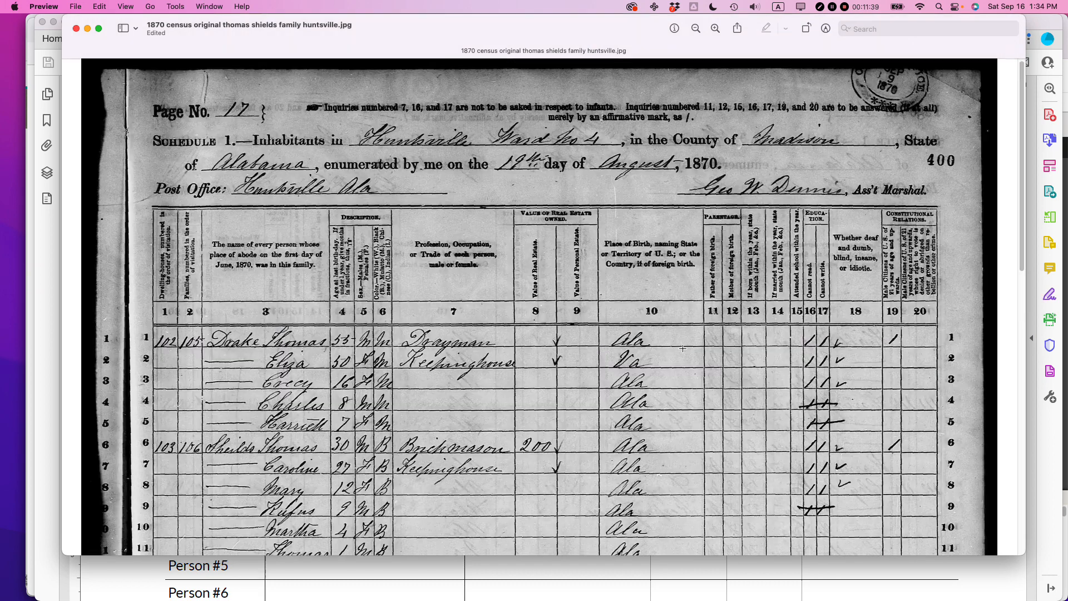
scroll(683, 348, "up", 1)
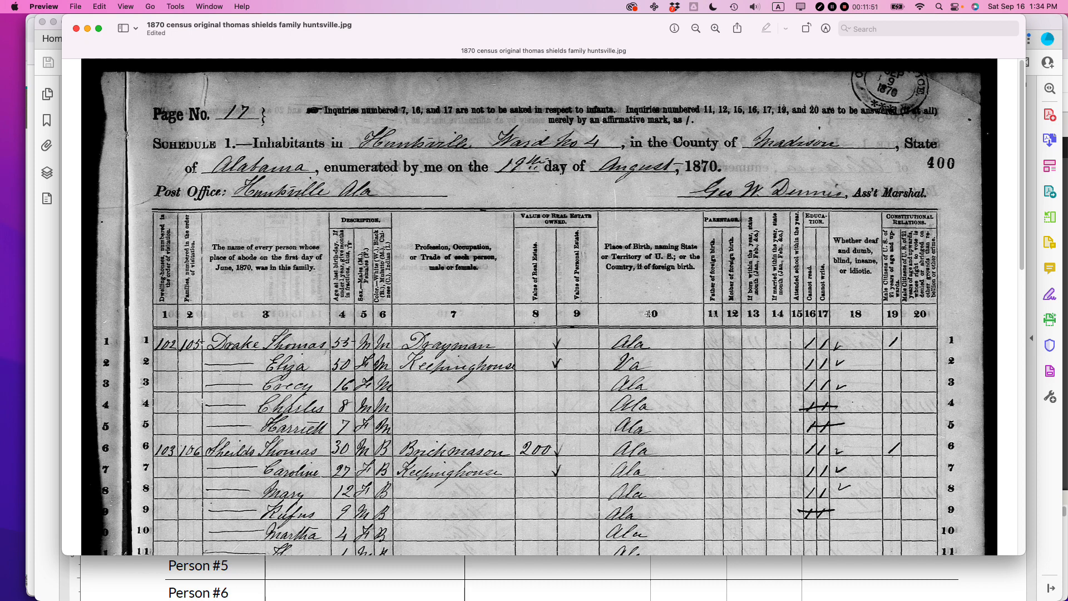
key("super+Tab")
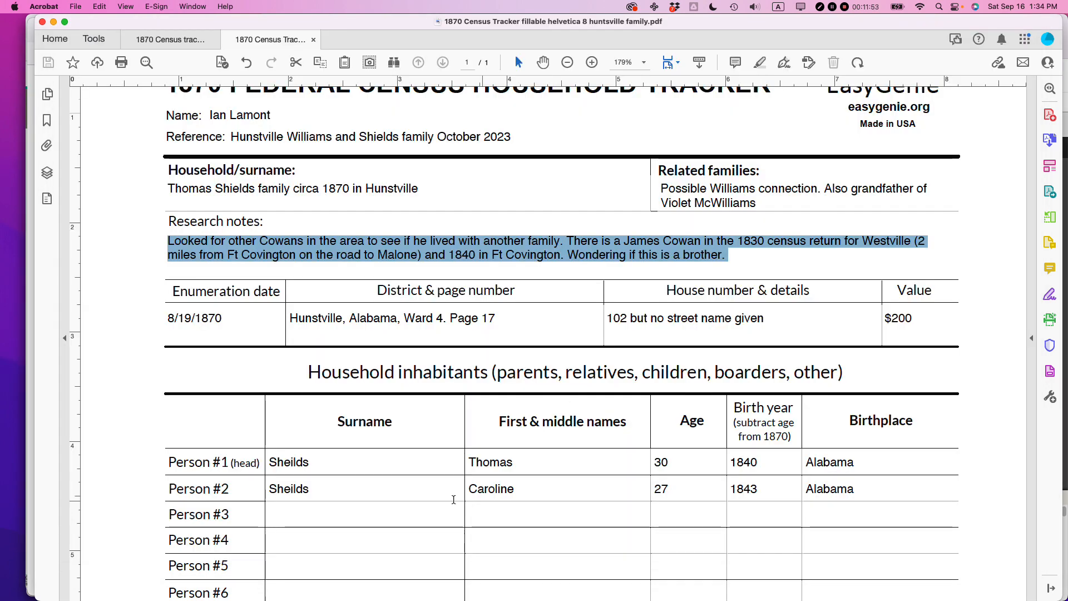
triple_click(468, 242)
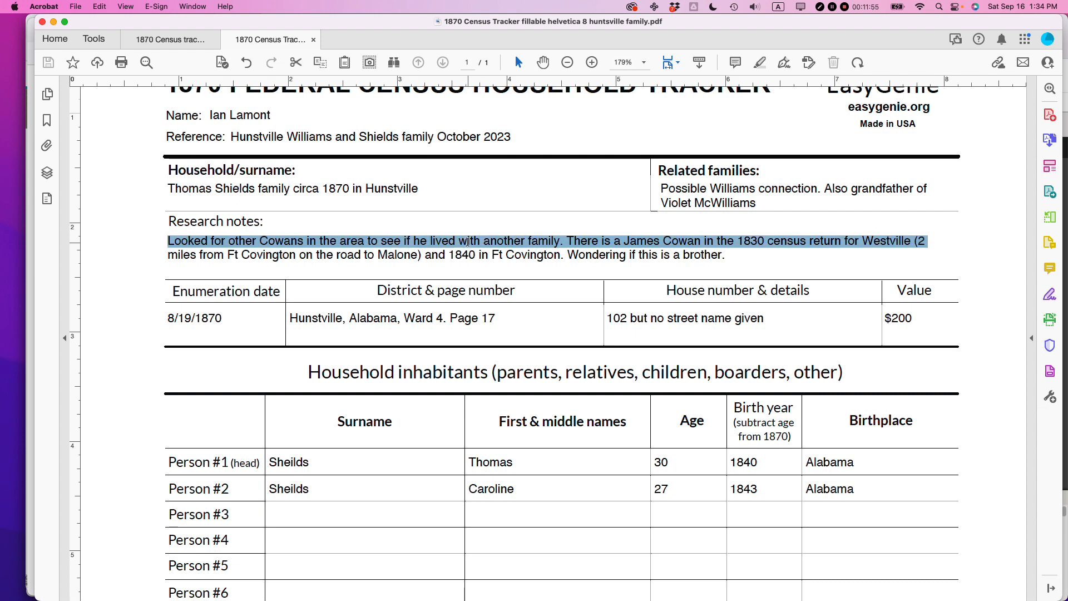
double_click(468, 251)
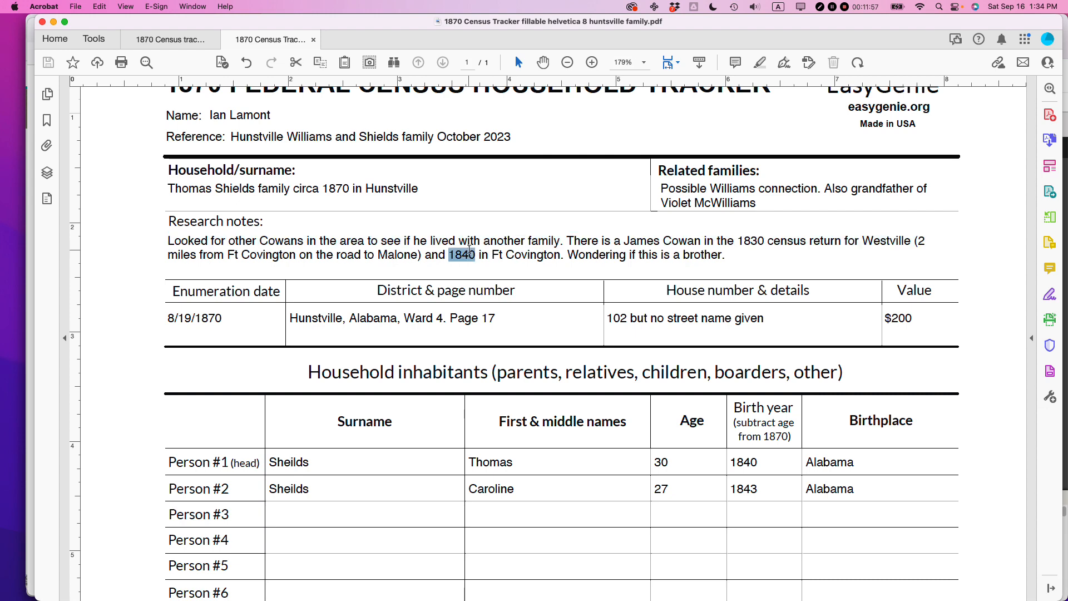
left_click_drag(755, 203, 662, 191)
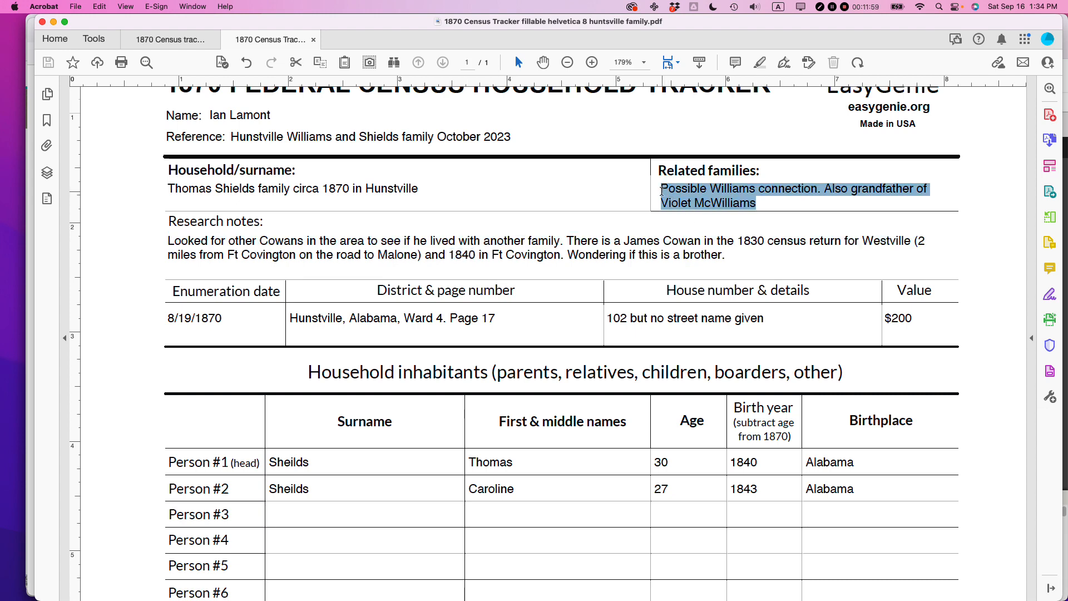
scroll(553, 318, "up", 3)
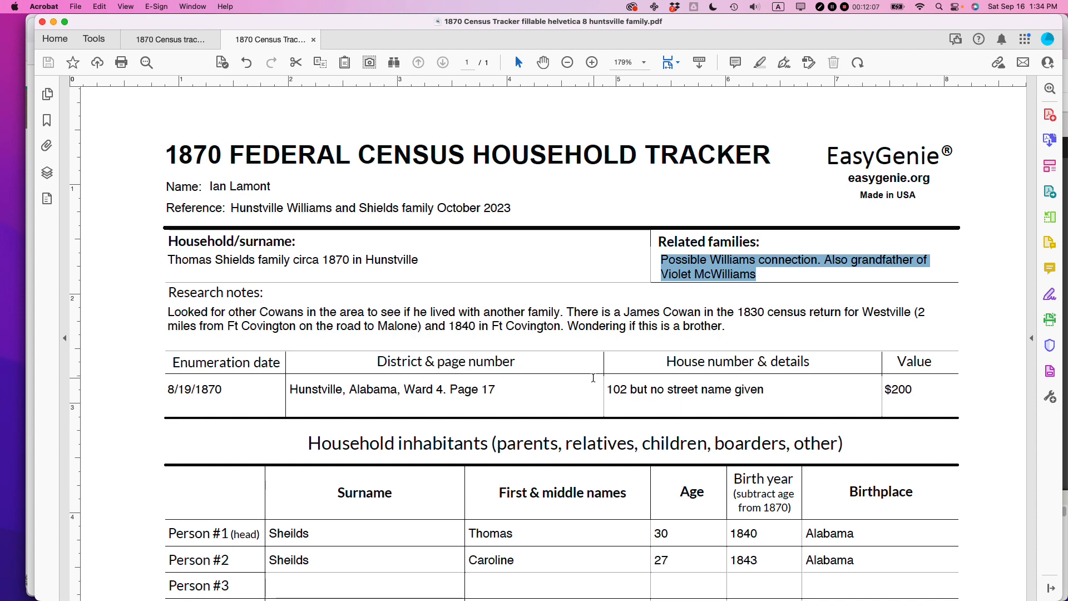
- Switch to Firefox, where EasyGenie's PDFs collection page is open
key("super+Tab")
key("super+Tab")
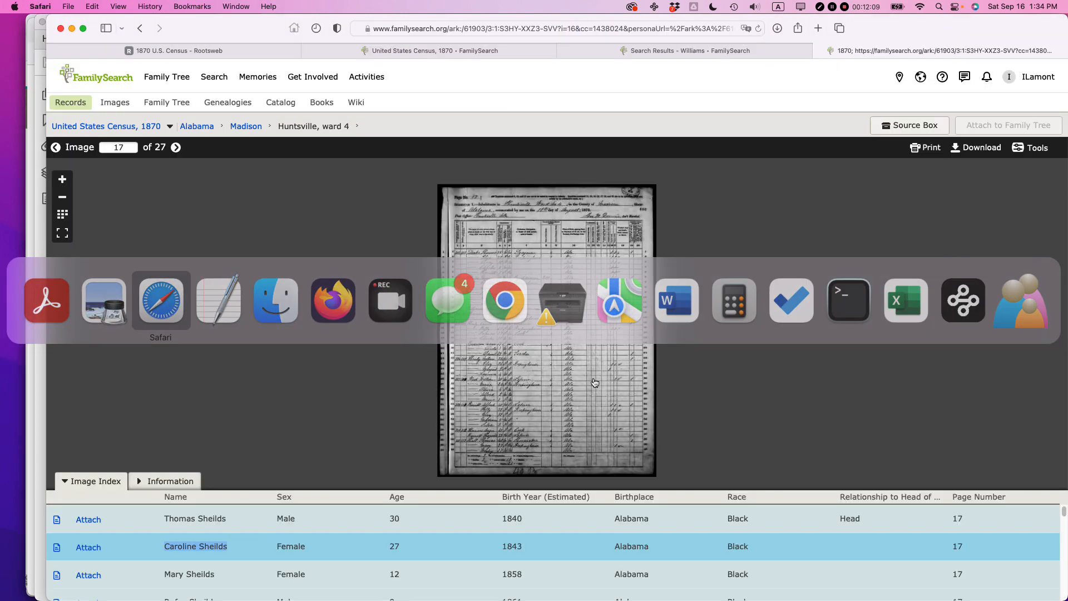
key("super+Tab")
key("super+Tab")
key("super+Tab")
key("super+Tab")
key("super+Tab")
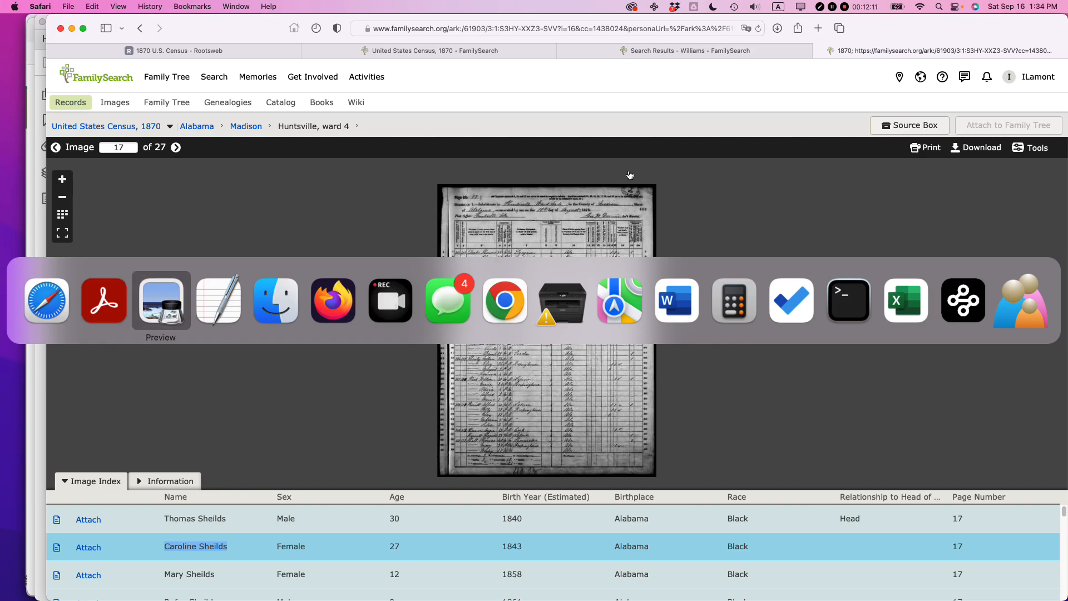
- Open EasyGenie's PDF Downloads collection and look through the listed genealogy forms down to the end of the page
scroll(625, 221, "up", 10)
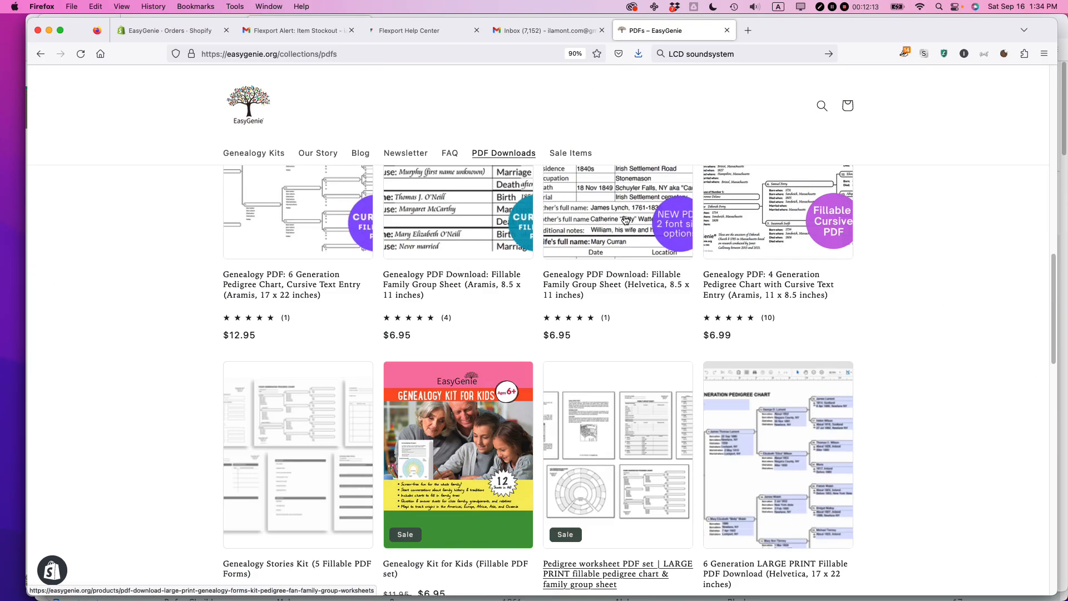
left_click(515, 153)
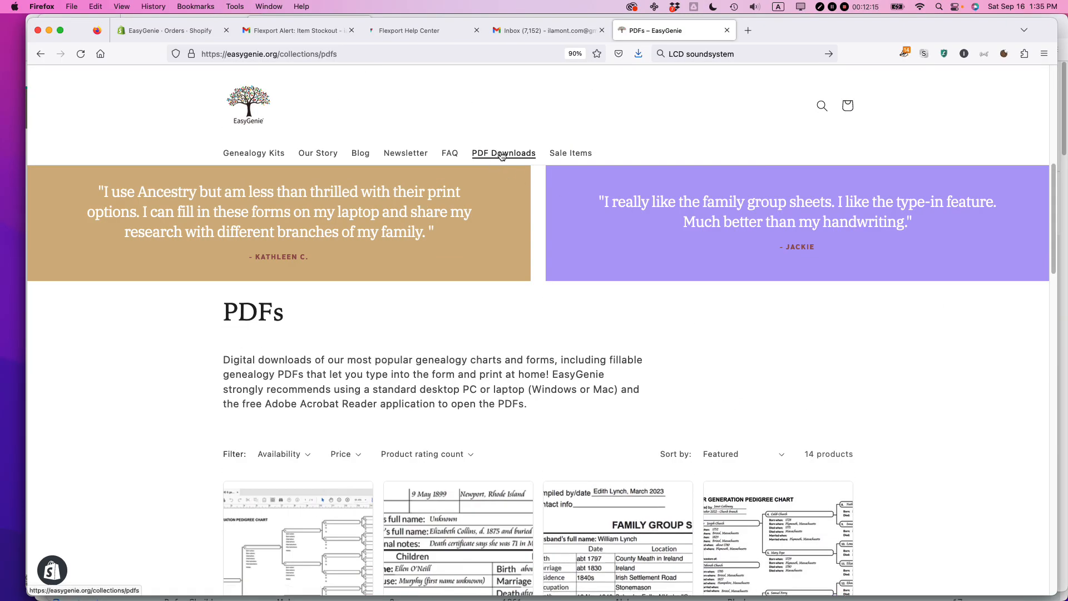
scroll(542, 256, "down", 15)
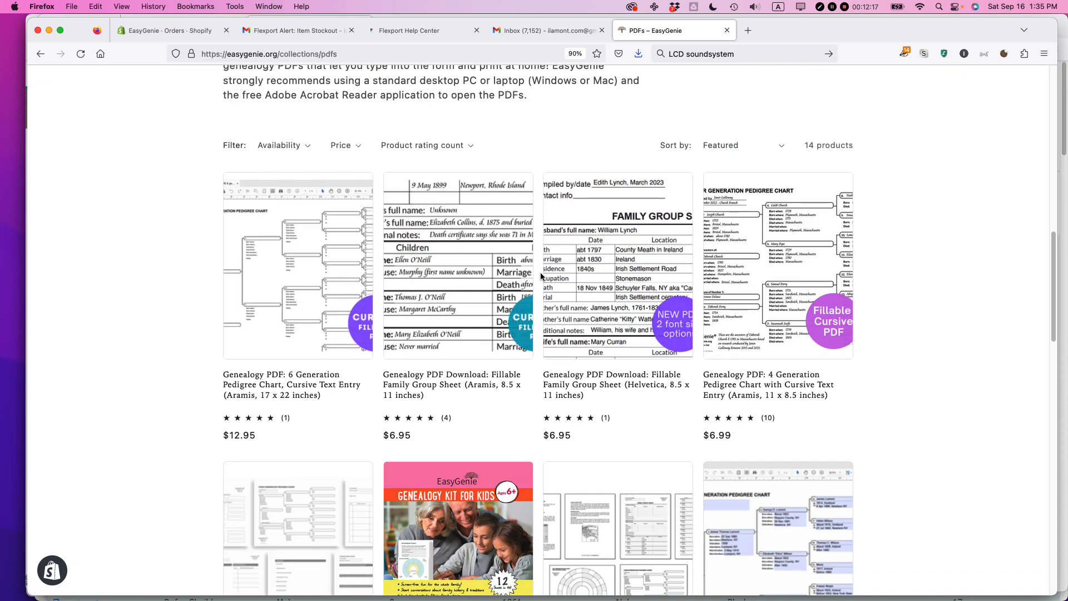
scroll(538, 291, "down", 3)
scroll(572, 240, "up", 5)
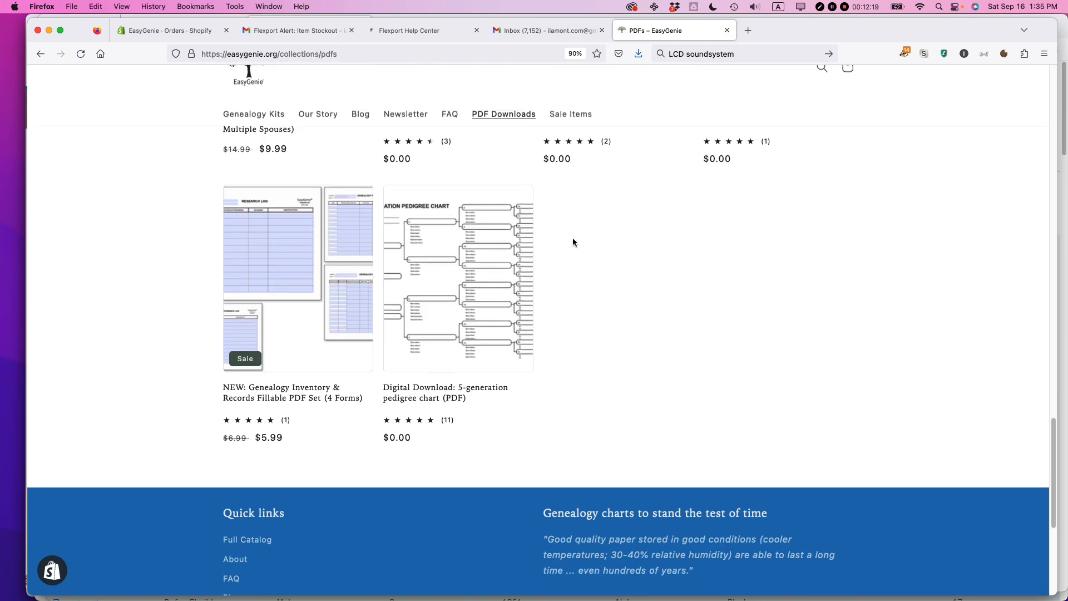